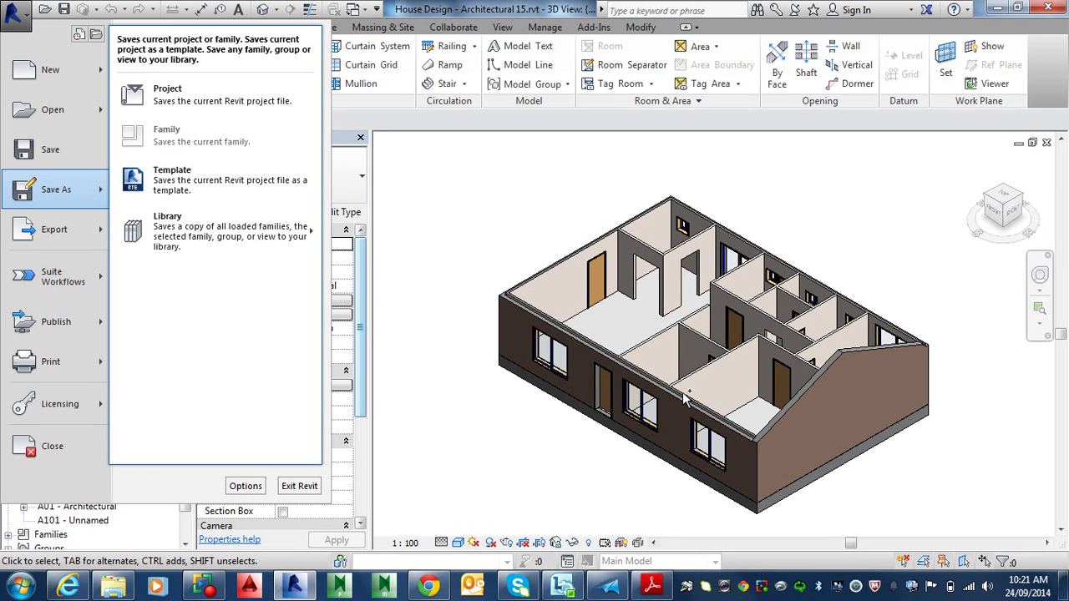
- Save a copy of the project as "House Design - Architectural - TEMP" in the Revit Projects folder
{"action": "left_click", "coordinate": [229, 99]}
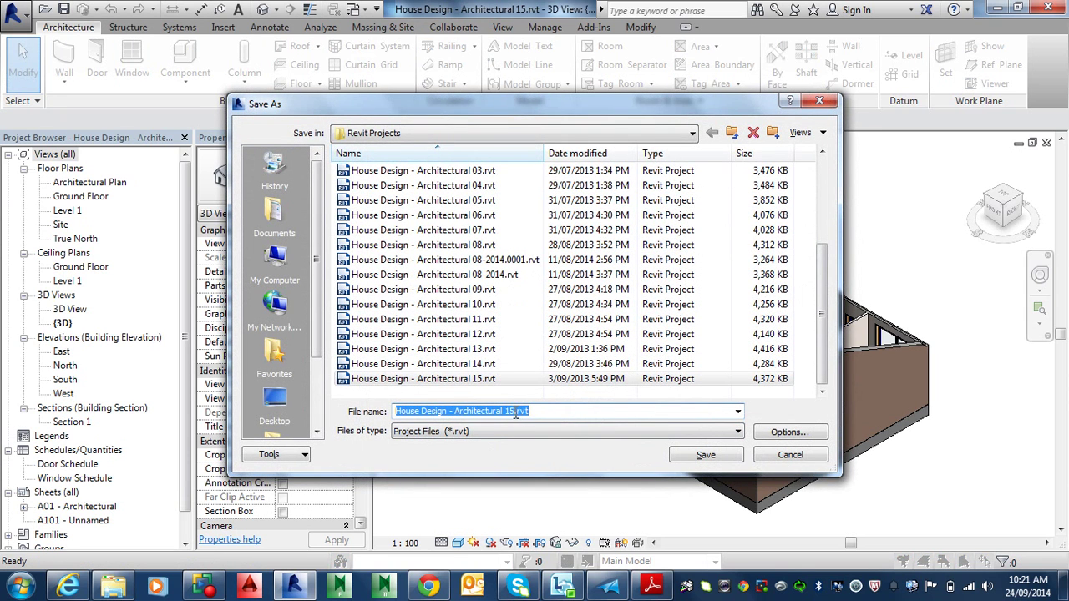
{"action": "left_click", "coordinate": [516, 412]}
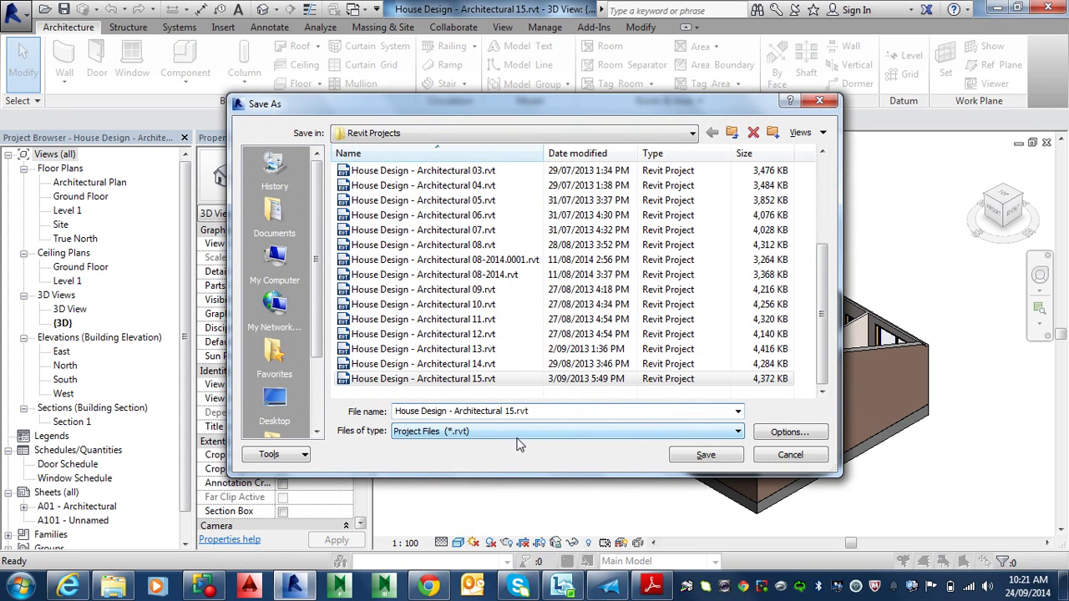
{"action": "key", "text": "BackSpace"}
{"action": "key", "text": "BackSpace"}
{"action": "key", "text": "BackSpace"}
{"action": "type", "text": "l - TEMP"}
{"action": "left_click", "coordinate": [729, 458]}
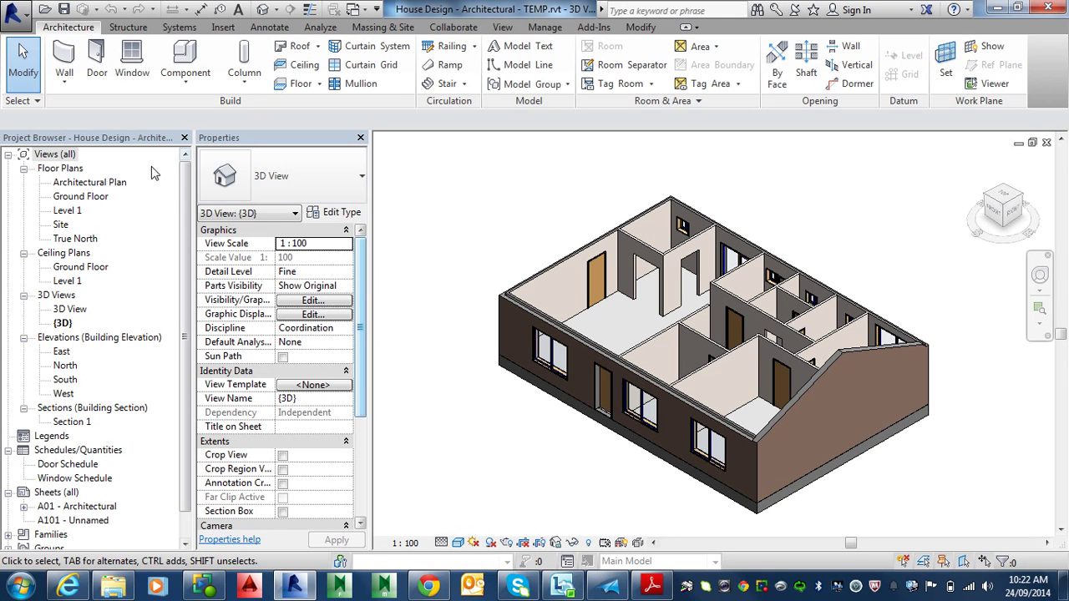
- Open the Architectural Plan view and then the Ground Floor floor plan
{"action": "double_click", "coordinate": [113, 183]}
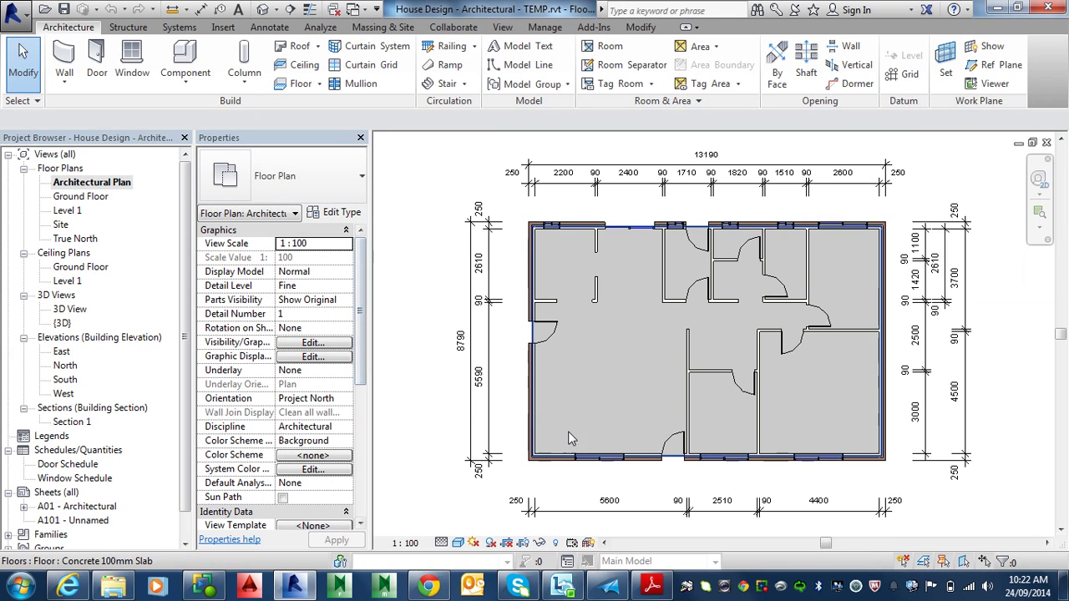
{"action": "double_click", "coordinate": [84, 197]}
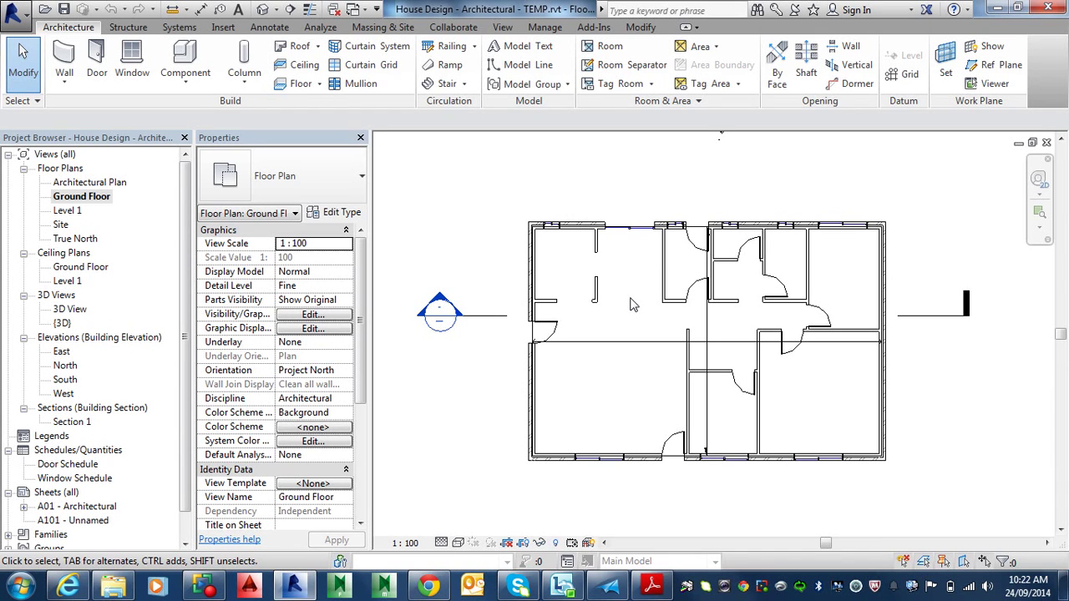
{"action": "left_click", "coordinate": [504, 27]}
- Switch to Adobe Reader and read the structural notes on creating the structural plan, applying its view template and adding footing beams
{"action": "left_click", "coordinate": [652, 585]}
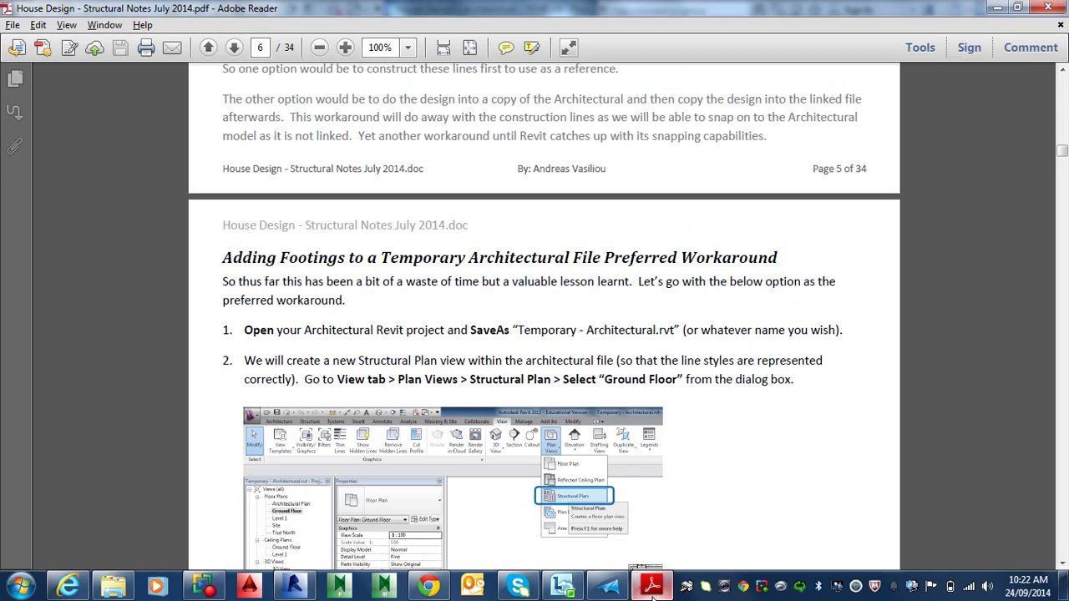
{"action": "scroll", "coordinate": [626, 368], "scroll_direction": "down", "scroll_amount": 15}
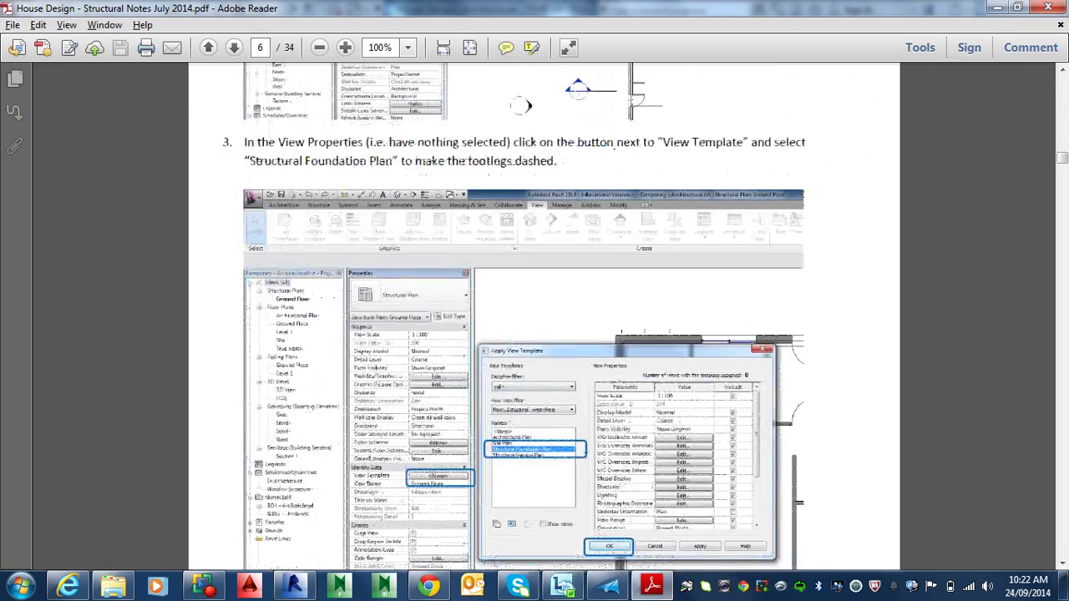
{"action": "scroll", "coordinate": [627, 367], "scroll_direction": "up", "scroll_amount": 15}
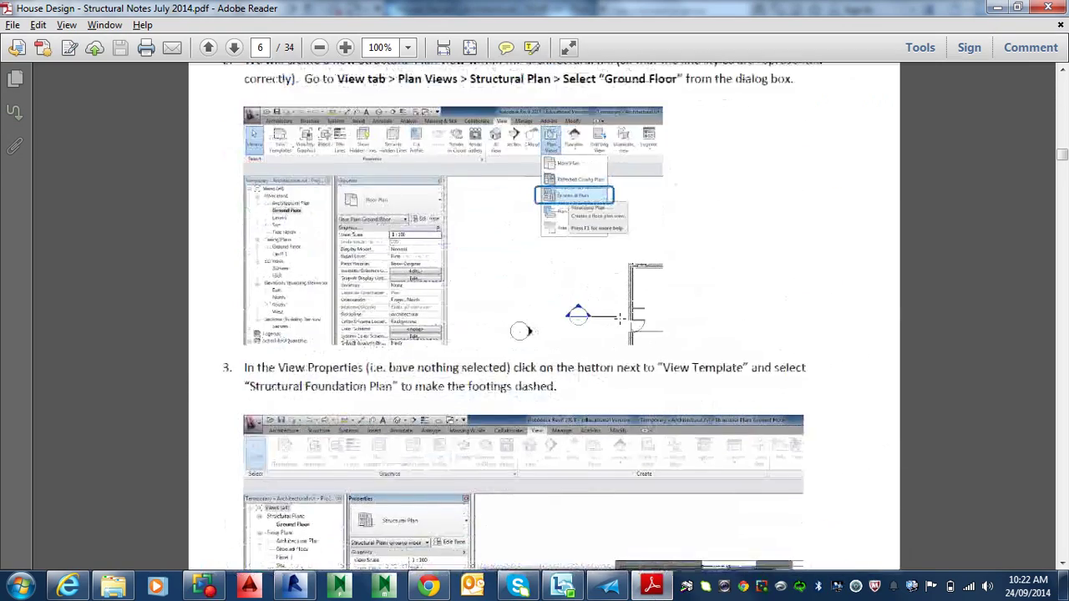
{"action": "scroll", "coordinate": [626, 335], "scroll_direction": "up", "scroll_amount": 3}
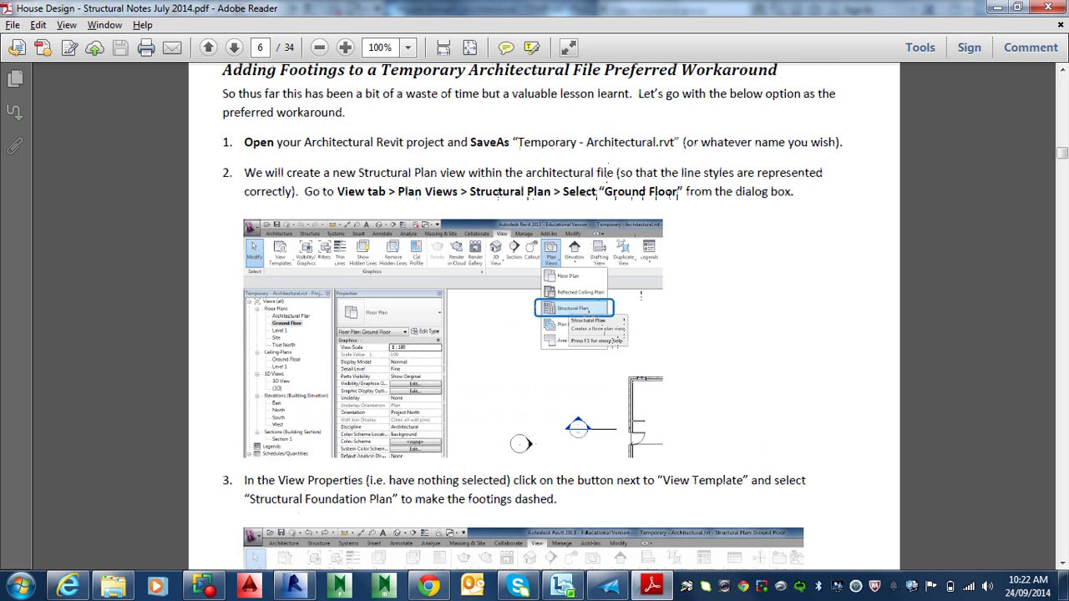
{"action": "scroll", "coordinate": [595, 349], "scroll_direction": "down", "scroll_amount": 9}
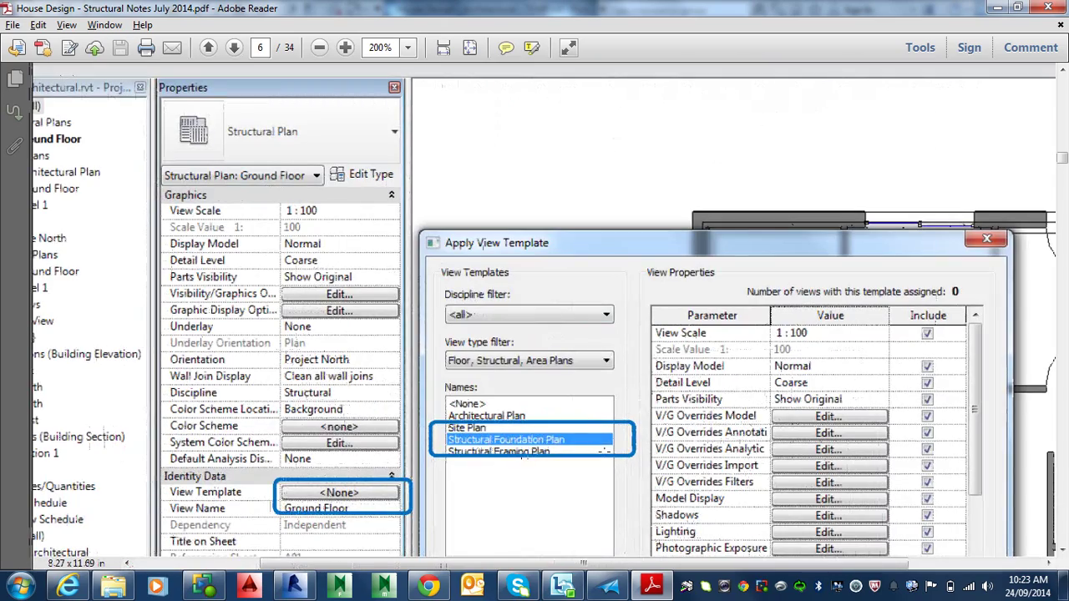
{"action": "scroll", "coordinate": [639, 438], "scroll_direction": "down", "scroll_amount": 14}
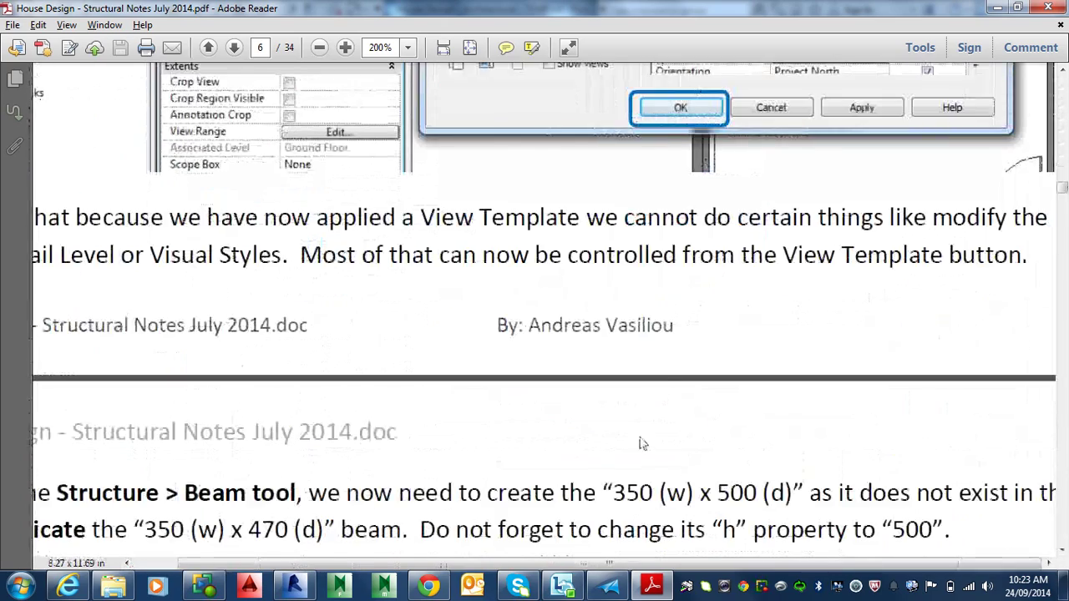
{"action": "scroll", "coordinate": [639, 438], "scroll_direction": "down", "scroll_amount": 2, "text": "ctrl"}
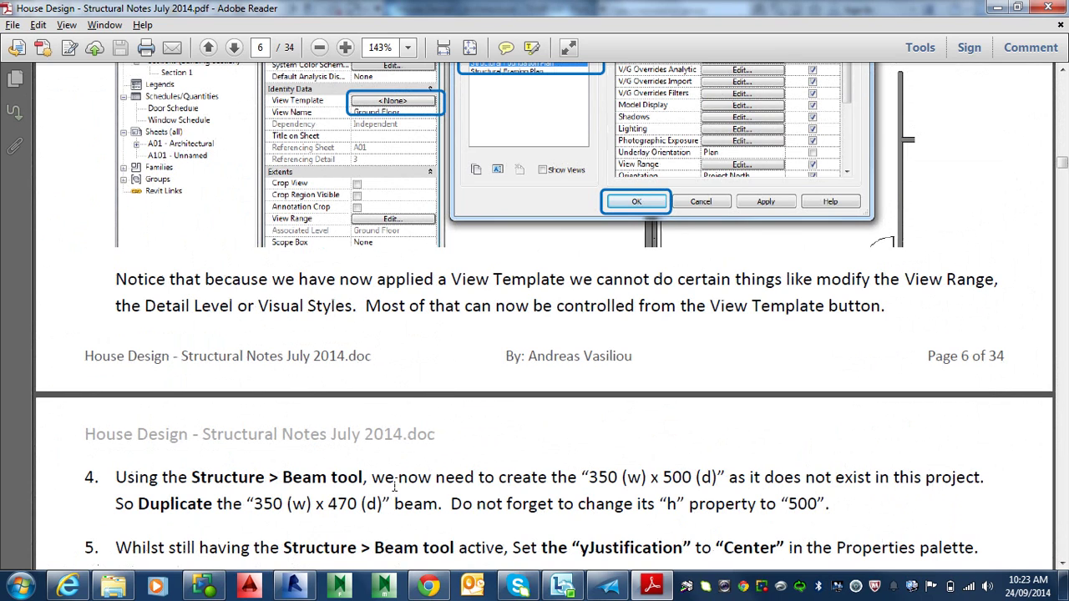
- Switch back to Revit and create a new Structural Plan view for the Ground Floor level
{"action": "key", "text": "alt+Tab"}
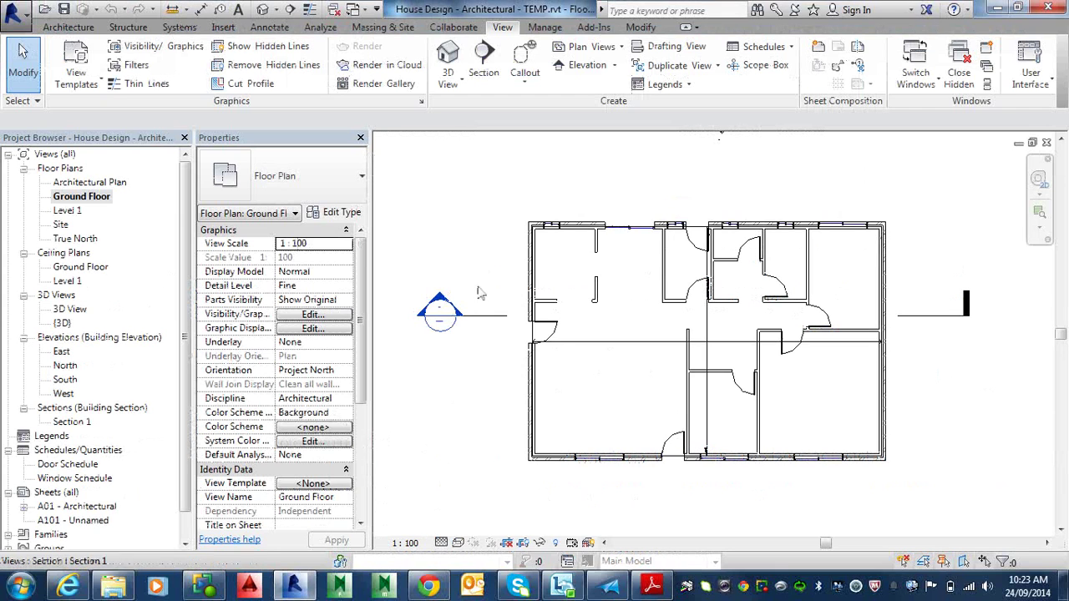
{"action": "left_click", "coordinate": [618, 48]}
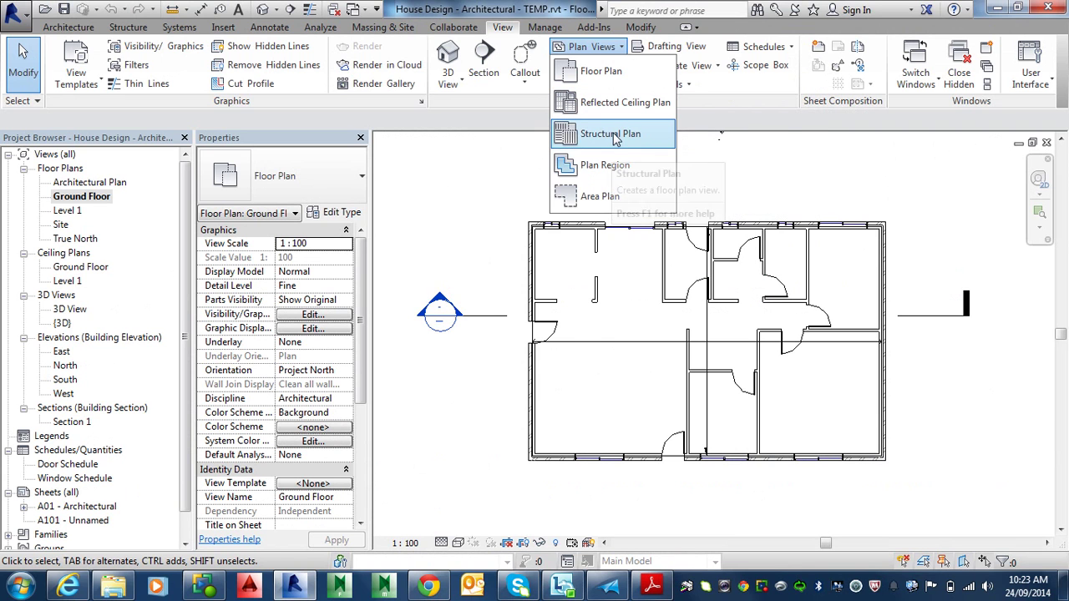
{"action": "left_click", "coordinate": [614, 135]}
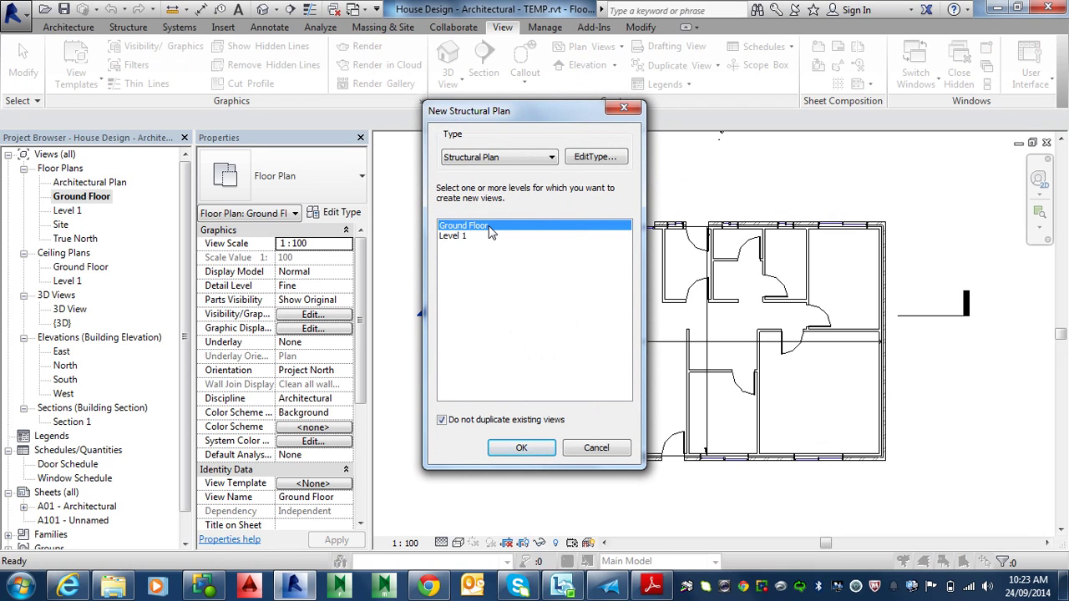
{"action": "left_click", "coordinate": [519, 450]}
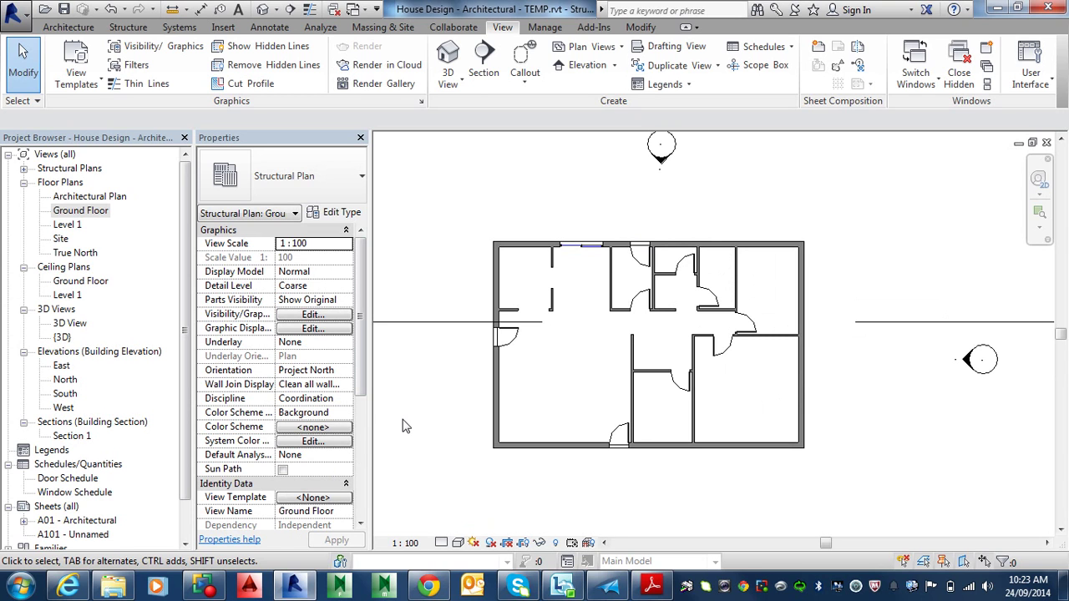
- Apply the Structural Foundation Plan view template to the Ground Floor structural plan
{"action": "left_click", "coordinate": [302, 500]}
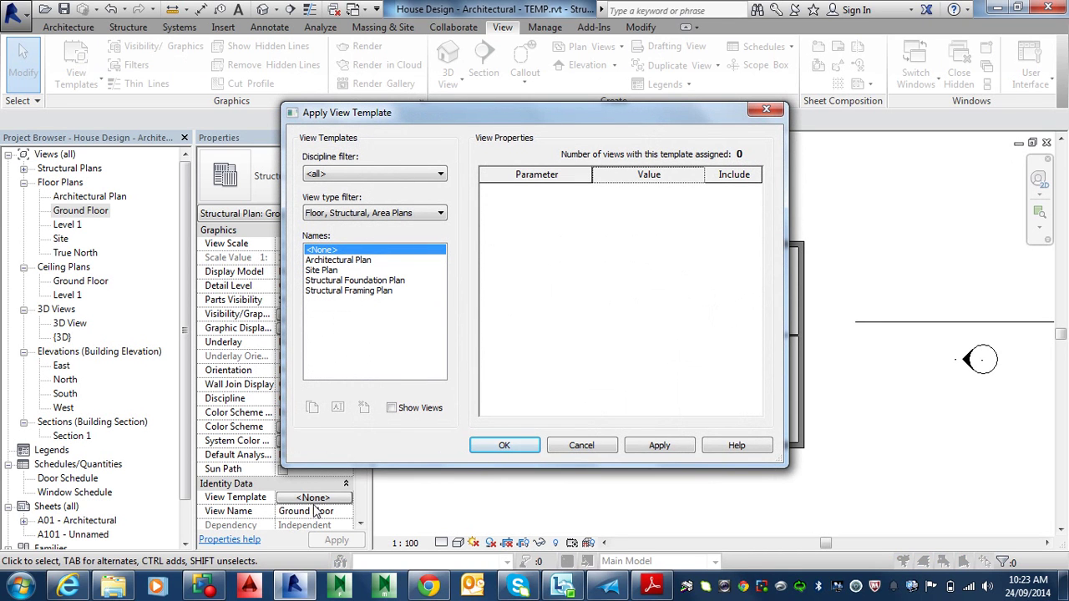
{"action": "left_click", "coordinate": [370, 282]}
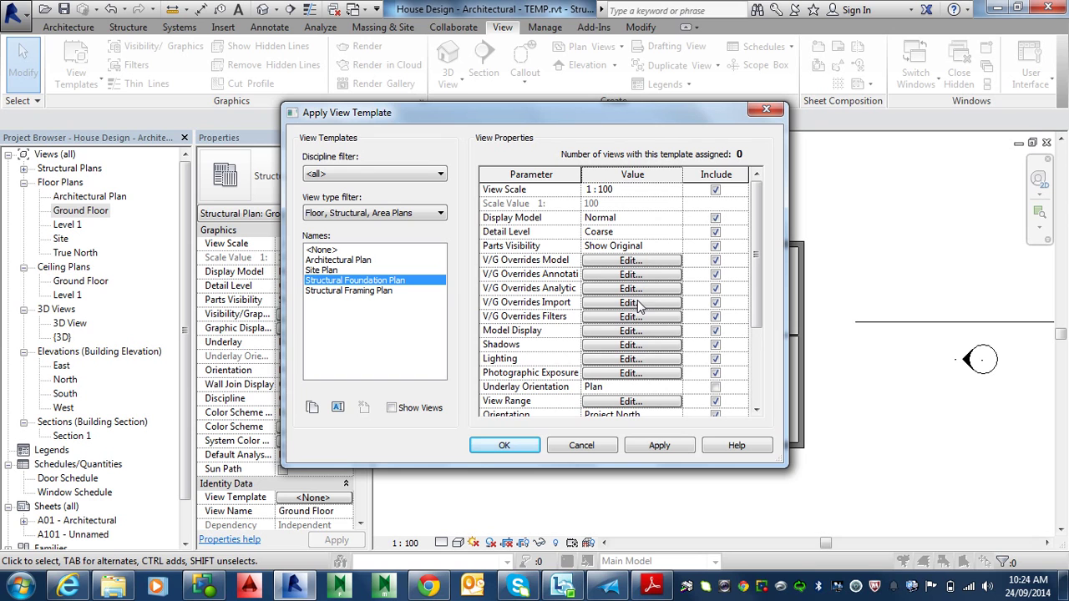
{"action": "left_click", "coordinate": [501, 447]}
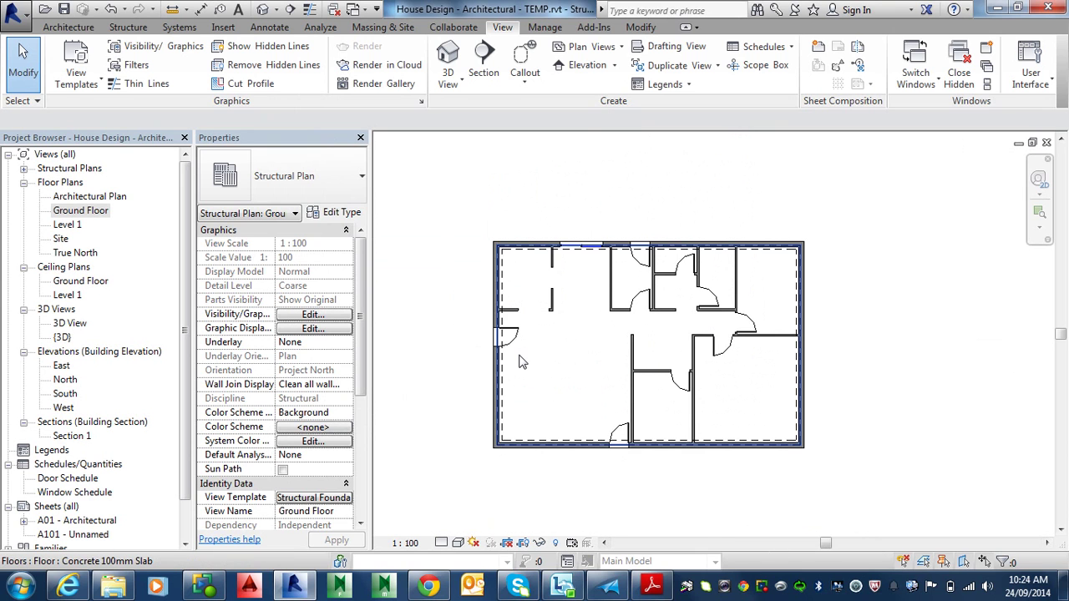
- Select the concrete beam along the upper exterior wall and duplicate its type as "350 (w) x 500 (d)"
{"action": "scroll", "coordinate": [520, 359], "scroll_direction": "up", "scroll_amount": 3}
{"action": "scroll", "coordinate": [717, 472], "scroll_direction": "down", "scroll_amount": 1}
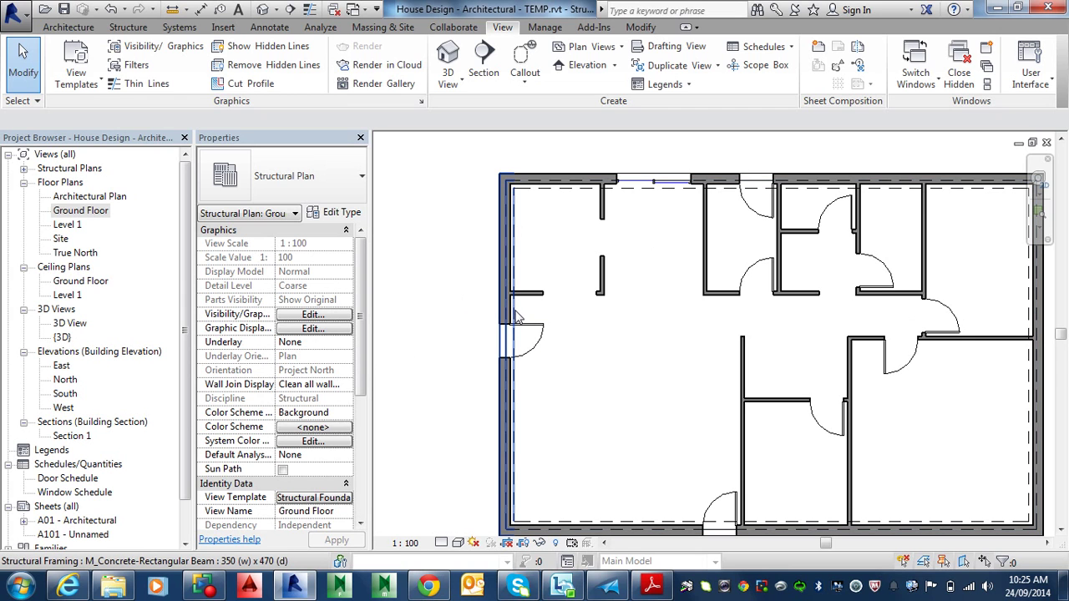
{"action": "left_click", "coordinate": [633, 195]}
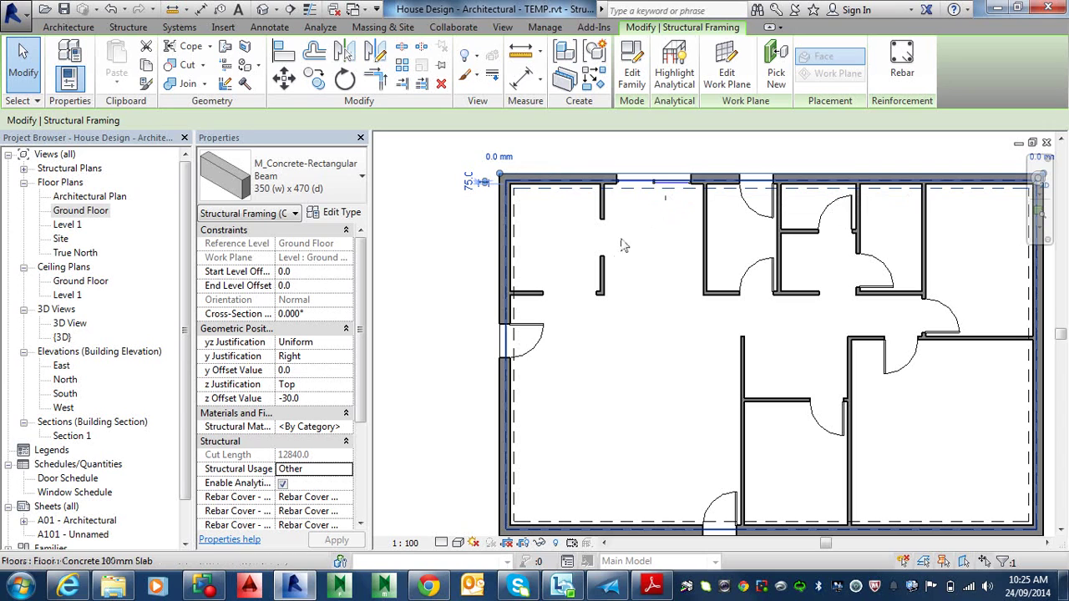
{"action": "left_click", "coordinate": [347, 214]}
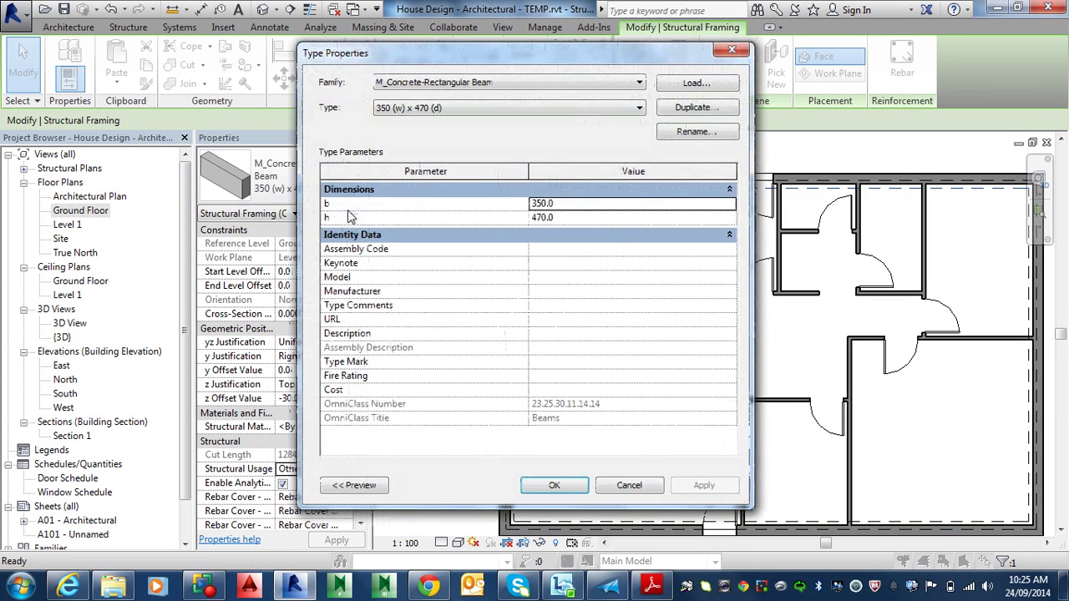
{"action": "left_click", "coordinate": [690, 111]}
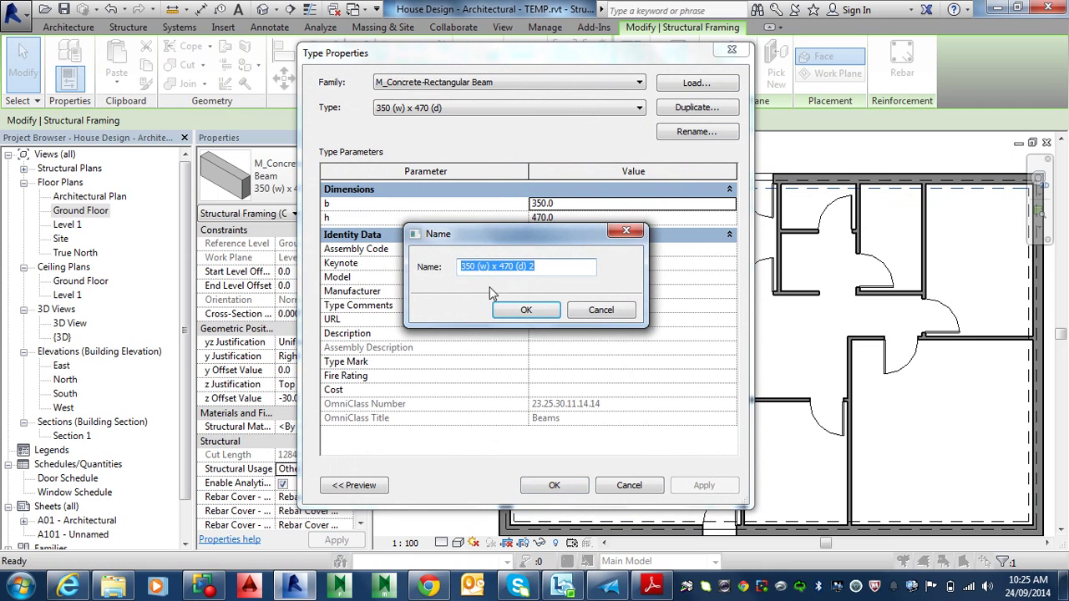
{"action": "left_click", "coordinate": [509, 266]}
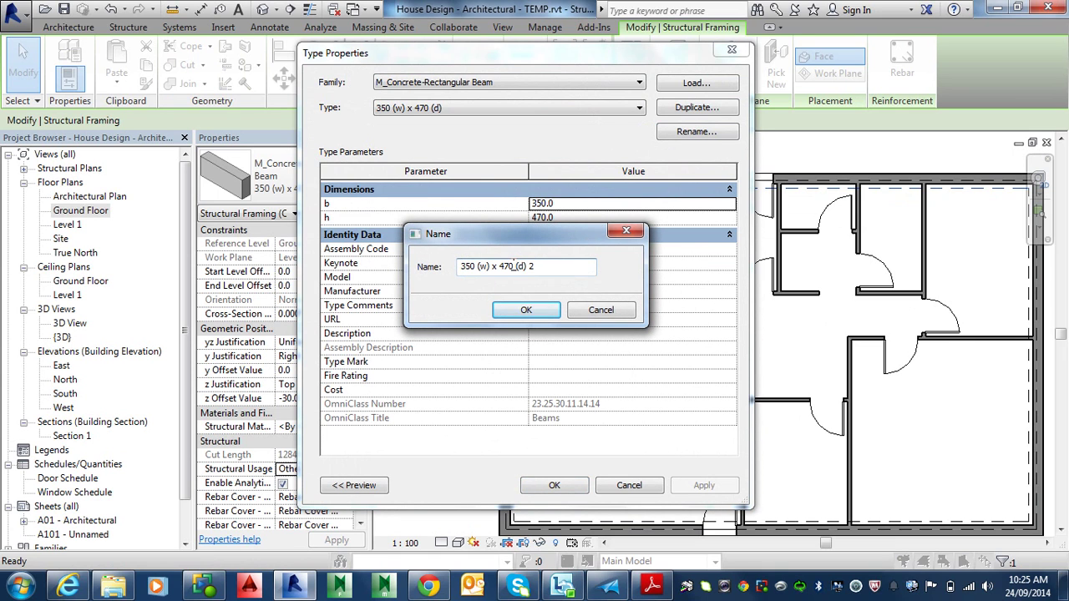
{"action": "left_click_drag", "start_coordinate": [504, 265], "coordinate": [500, 265]}
{"action": "type", "text": "500"}
{"action": "left_click", "coordinate": [525, 311]}
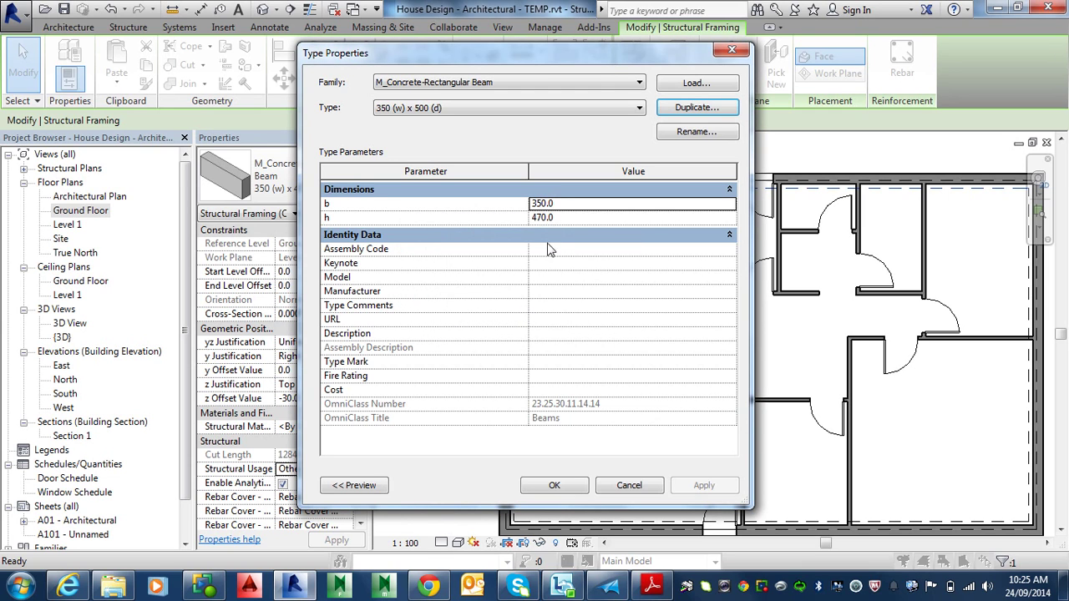
- Set the h dimension of the new 350 (w) x 500 (d) beam type to 500
{"action": "left_click", "coordinate": [560, 217]}
{"action": "double_click", "coordinate": [577, 215]}
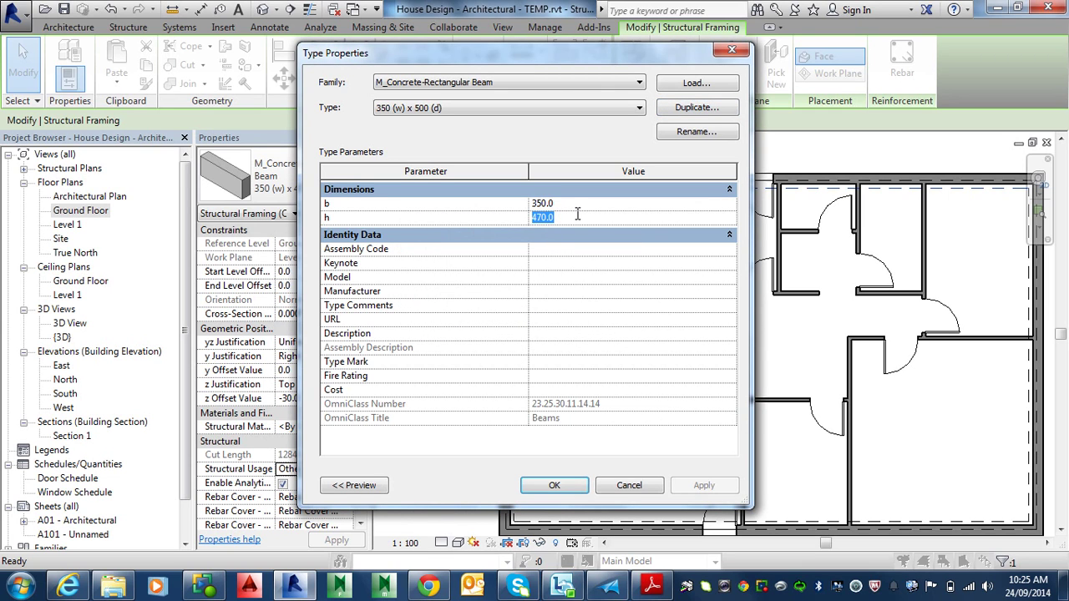
{"action": "type", "text": "500"}
{"action": "left_click", "coordinate": [554, 485]}
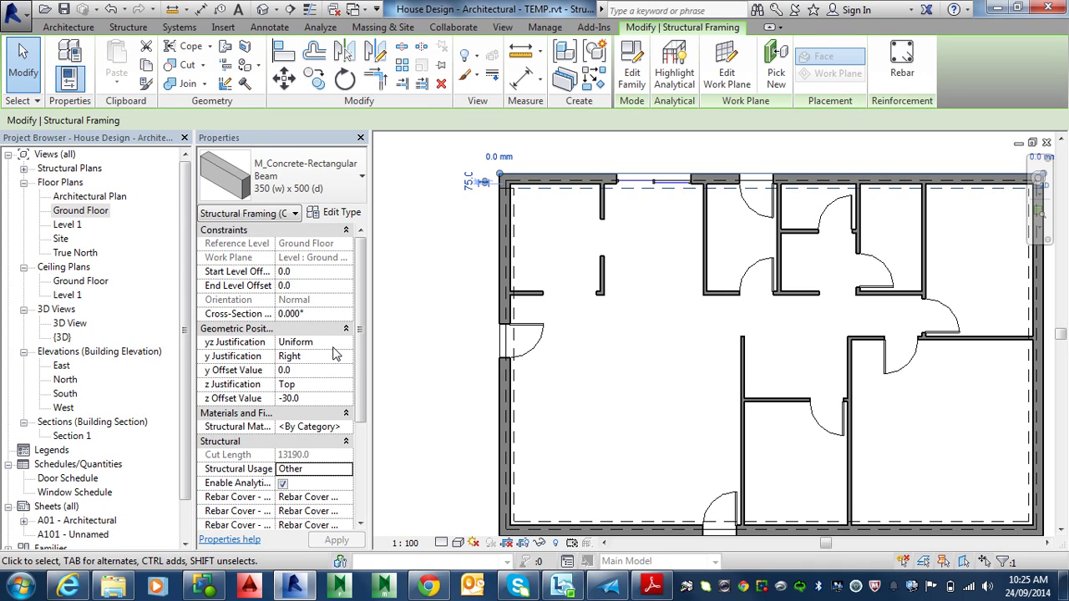
- Set the y Justification of the selected upper wall beam to Center
{"action": "left_click", "coordinate": [309, 357]}
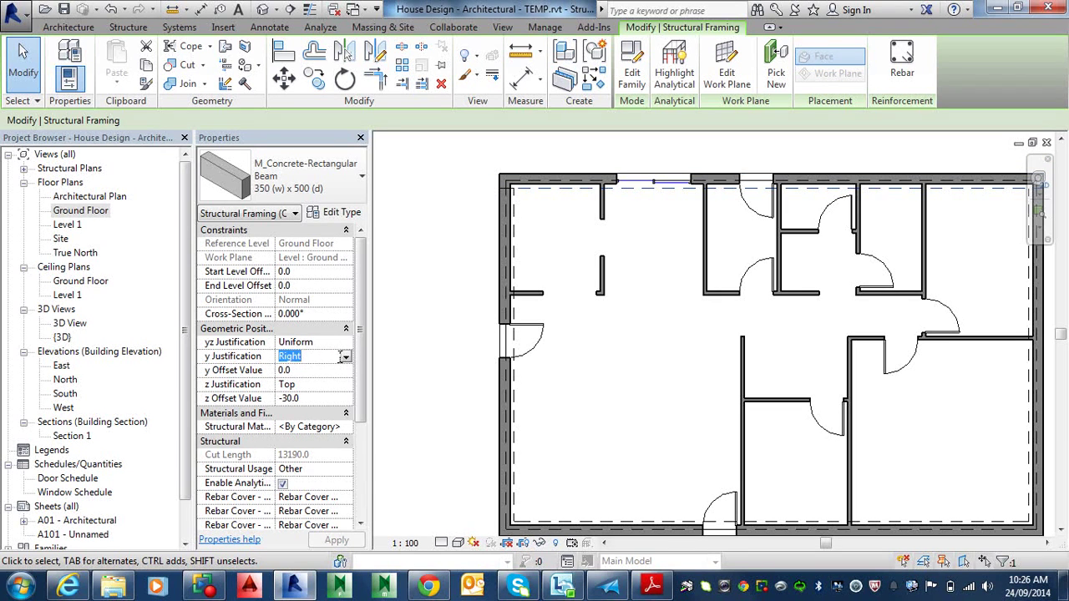
{"action": "left_click", "coordinate": [345, 356]}
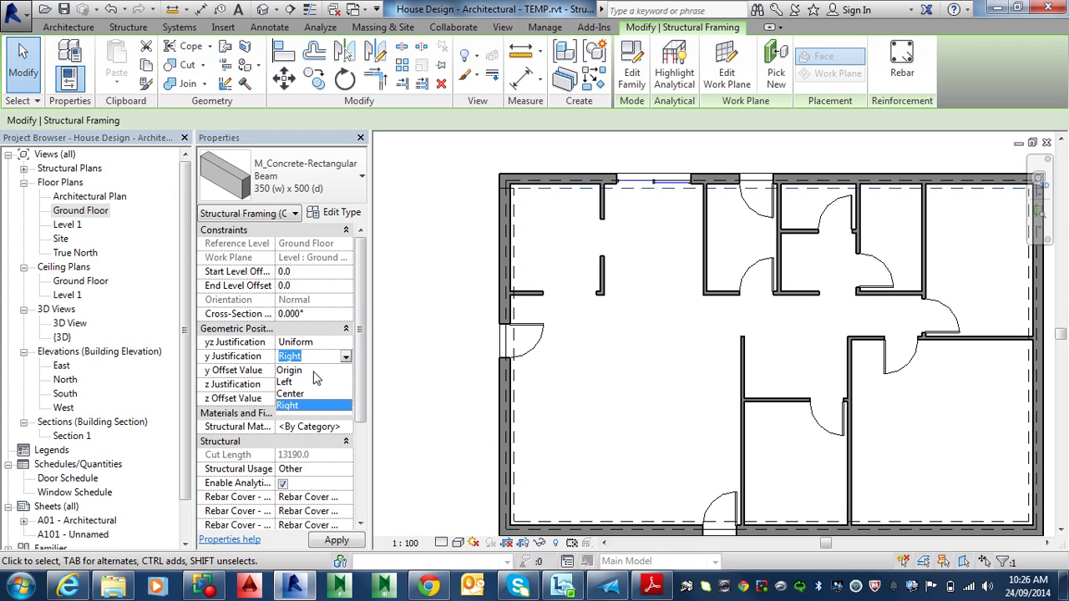
{"action": "left_click", "coordinate": [344, 359]}
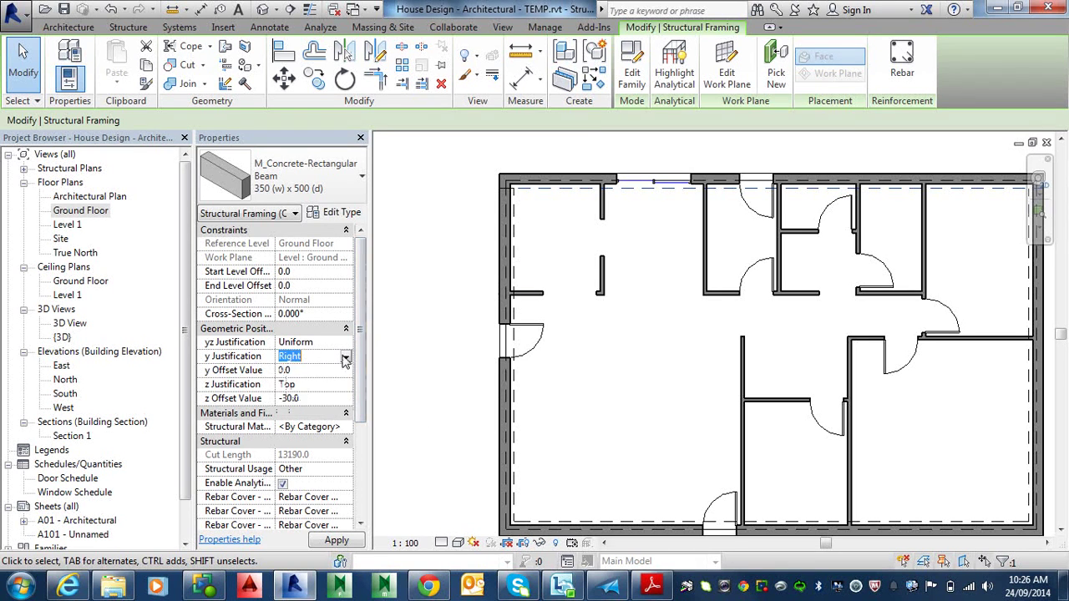
{"action": "left_click", "coordinate": [346, 357]}
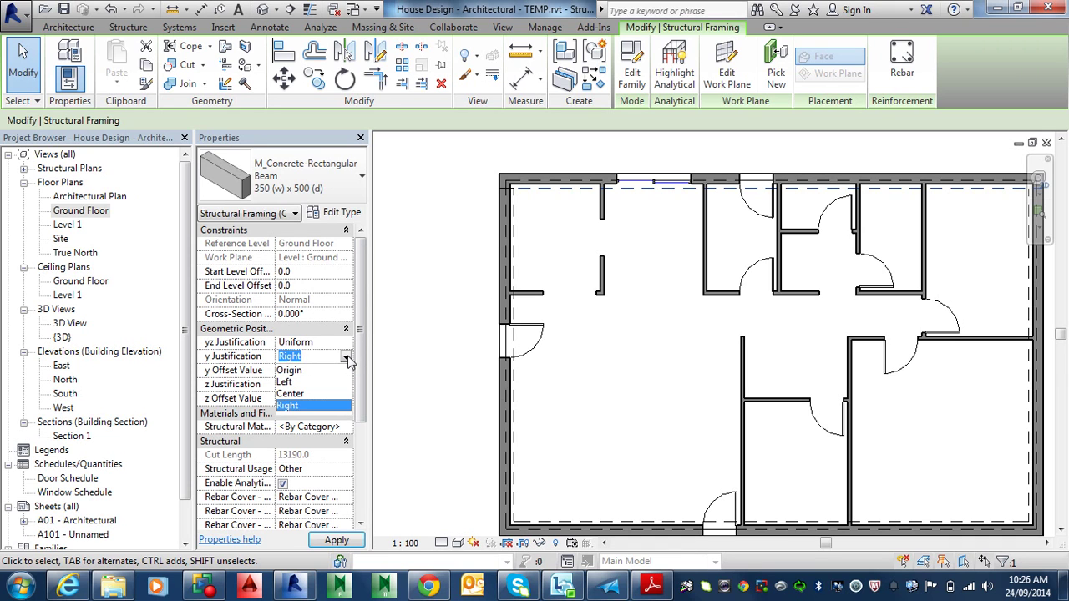
{"action": "left_click", "coordinate": [297, 394]}
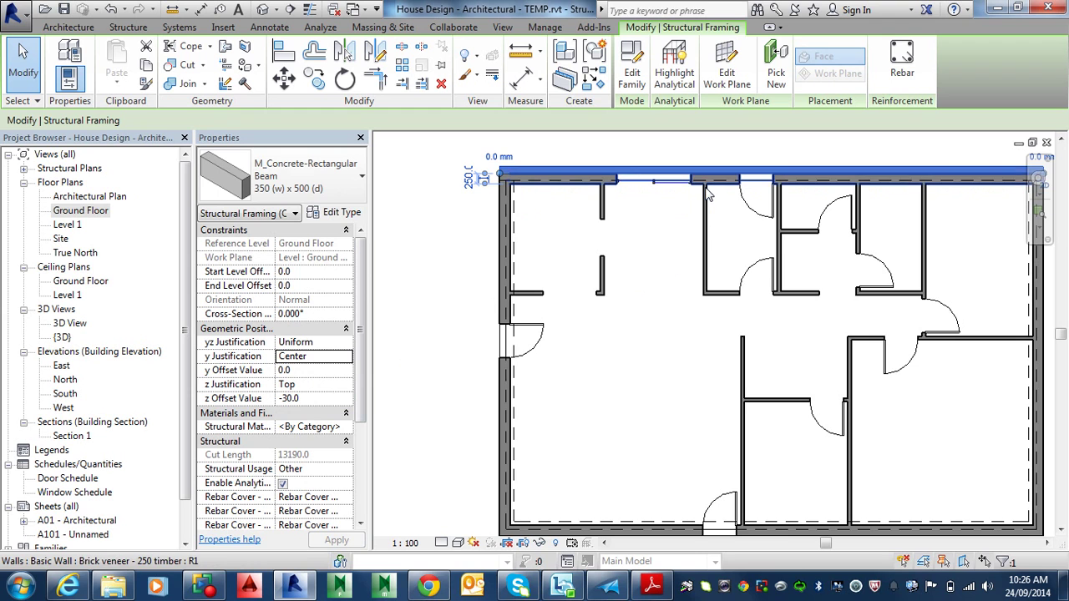
{"action": "scroll", "coordinate": [702, 199], "scroll_direction": "up", "scroll_amount": 2}
{"action": "scroll", "coordinate": [701, 198], "scroll_direction": "up", "scroll_amount": 2}
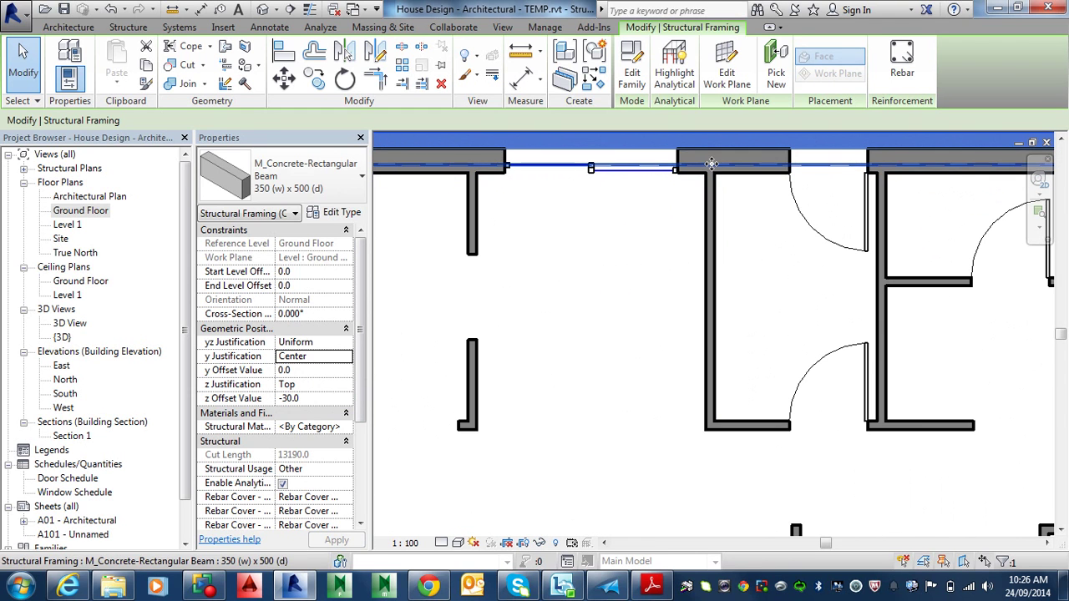
{"action": "scroll", "coordinate": [573, 179], "scroll_direction": "down", "scroll_amount": 1}
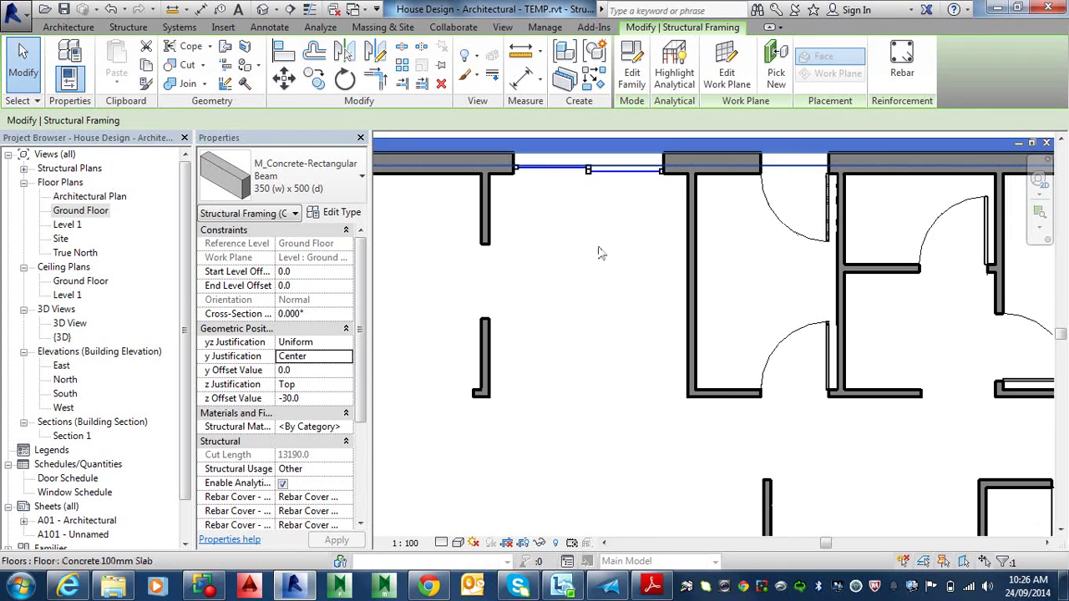
{"action": "middle_click_drag", "start_coordinate": [627, 291], "coordinate": [580, 279]}
{"action": "scroll", "coordinate": [609, 335], "scroll_direction": "down", "scroll_amount": 1}
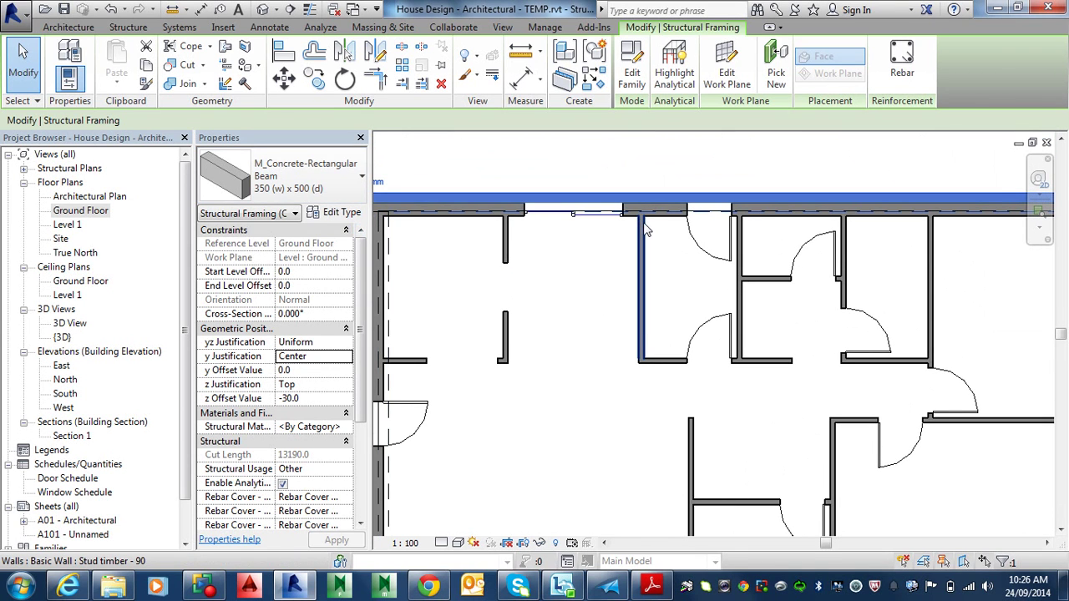
- Deselect the upper wall beam and start the Beam tool with the 350 (w) x 500 (d) concrete beam type
{"action": "scroll", "coordinate": [644, 232], "scroll_direction": "up", "scroll_amount": 3}
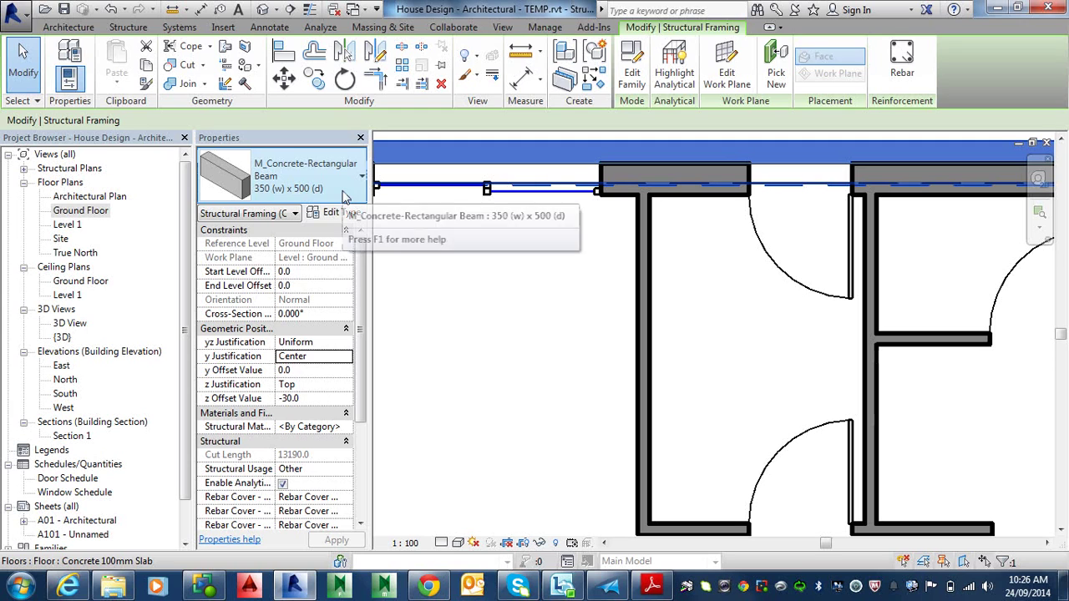
{"action": "left_click", "coordinate": [592, 227]}
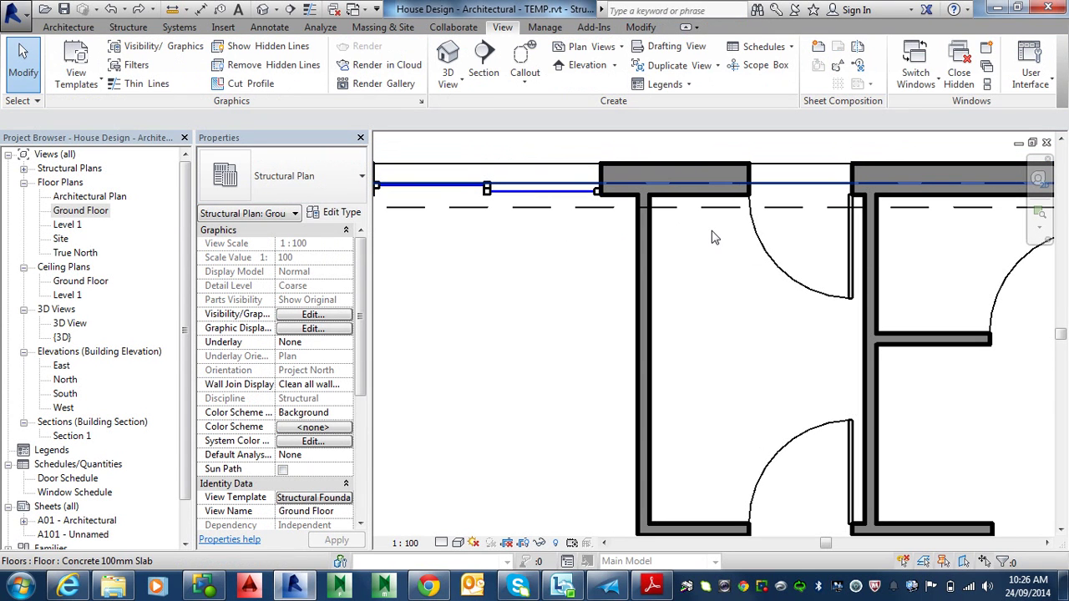
{"action": "scroll", "coordinate": [710, 242], "scroll_direction": "down", "scroll_amount": 3}
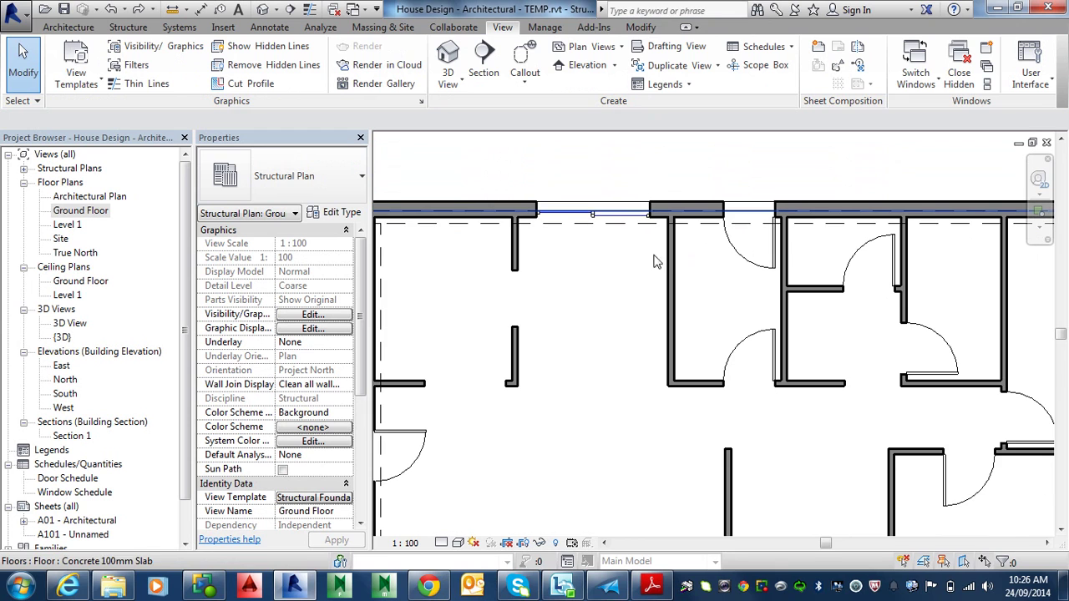
{"action": "scroll", "coordinate": [473, 249], "scroll_direction": "down", "scroll_amount": 2}
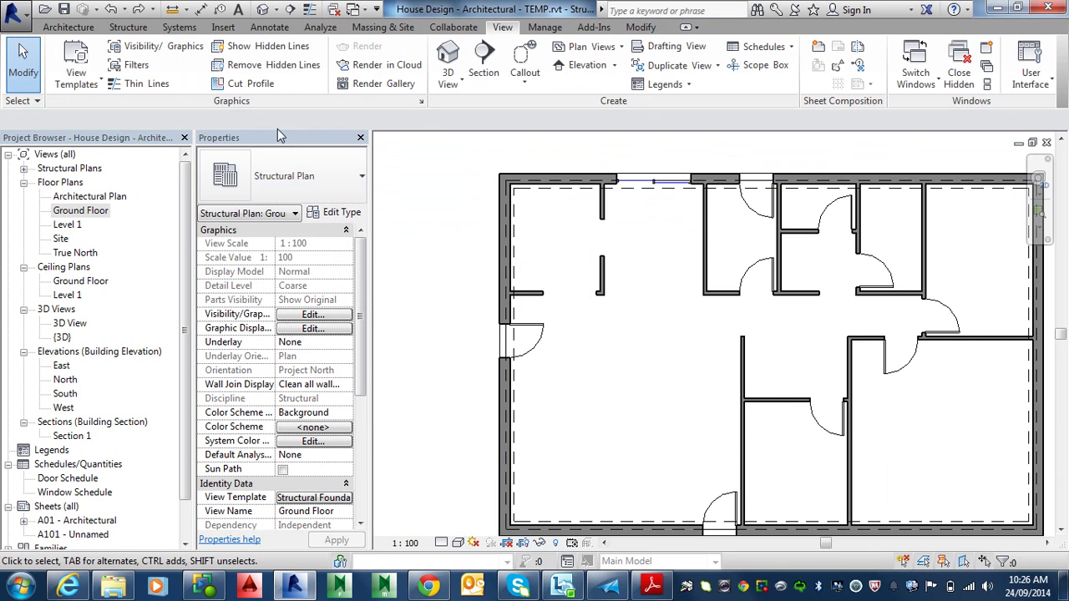
{"action": "left_click", "coordinate": [127, 26]}
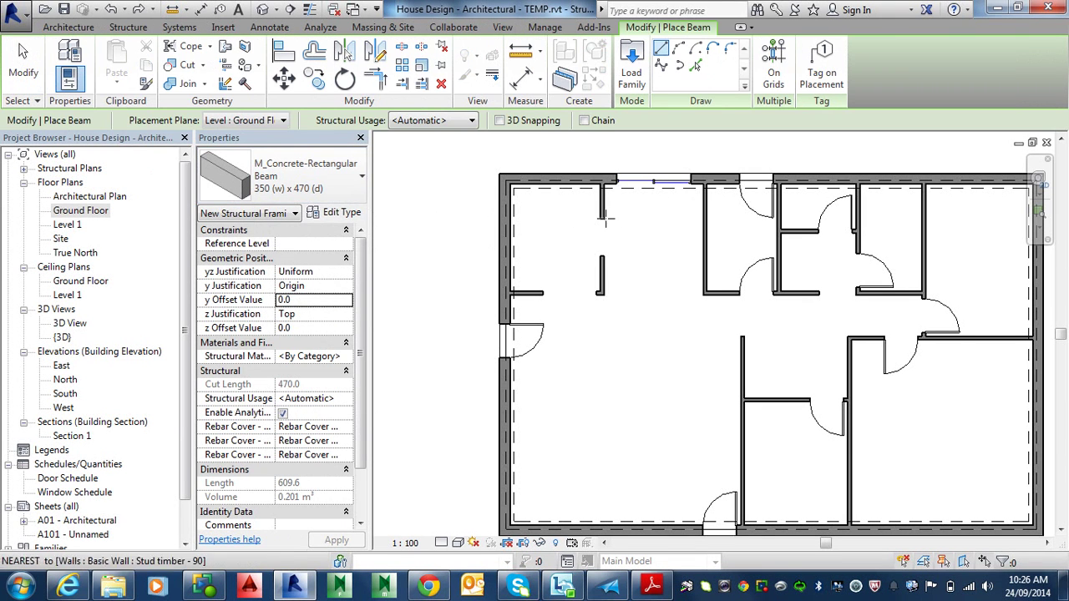
{"action": "left_click", "coordinate": [344, 194]}
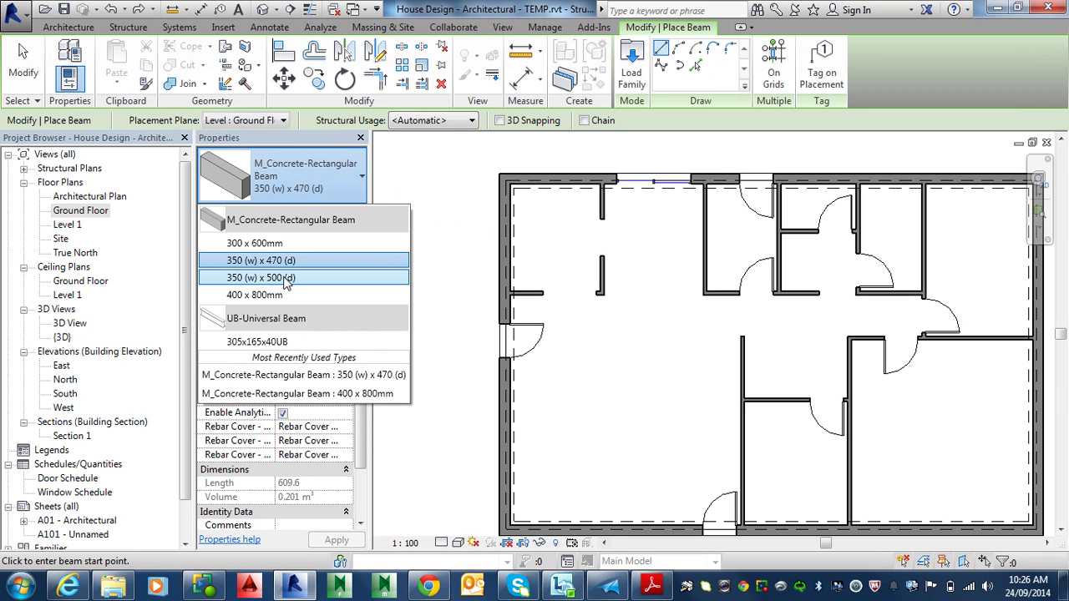
{"action": "left_click", "coordinate": [284, 278]}
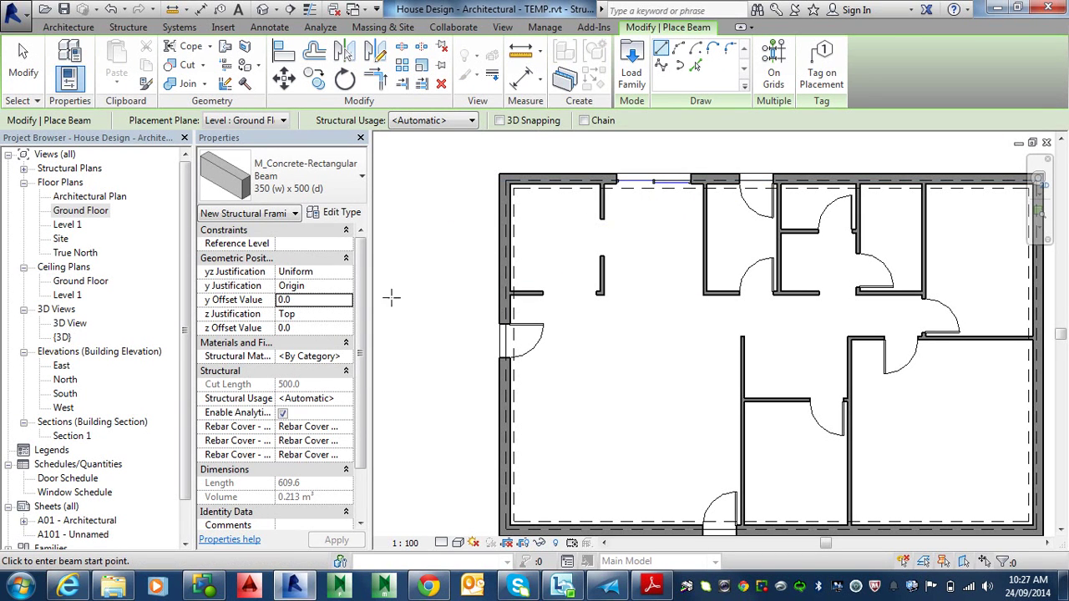
- Set the y Justification of the new beam to Center before placing it
{"action": "left_click", "coordinate": [337, 287]}
{"action": "left_click", "coordinate": [346, 287]}
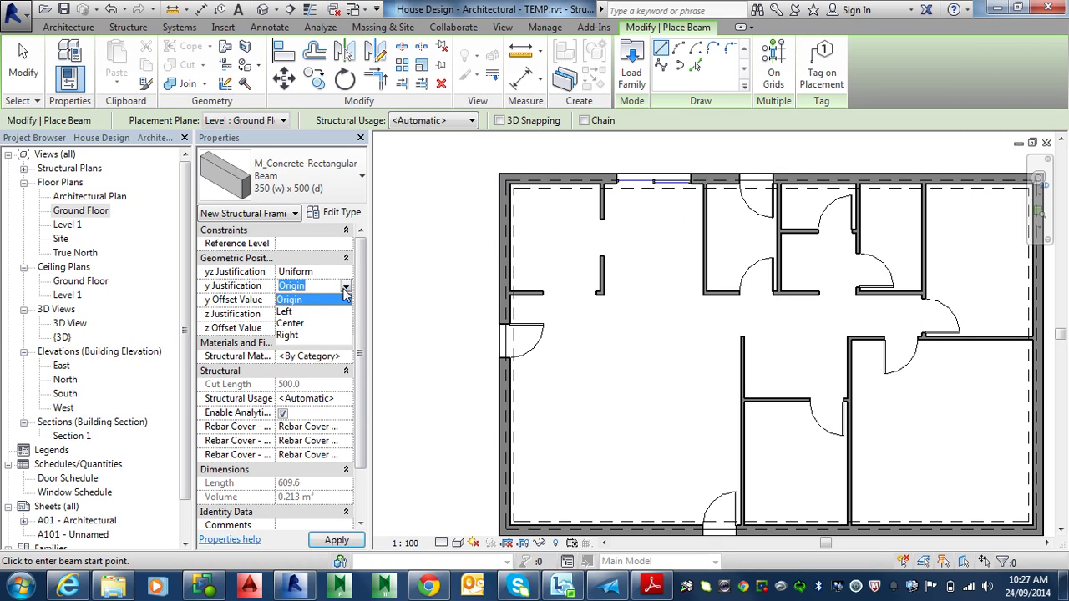
{"action": "left_click", "coordinate": [293, 323]}
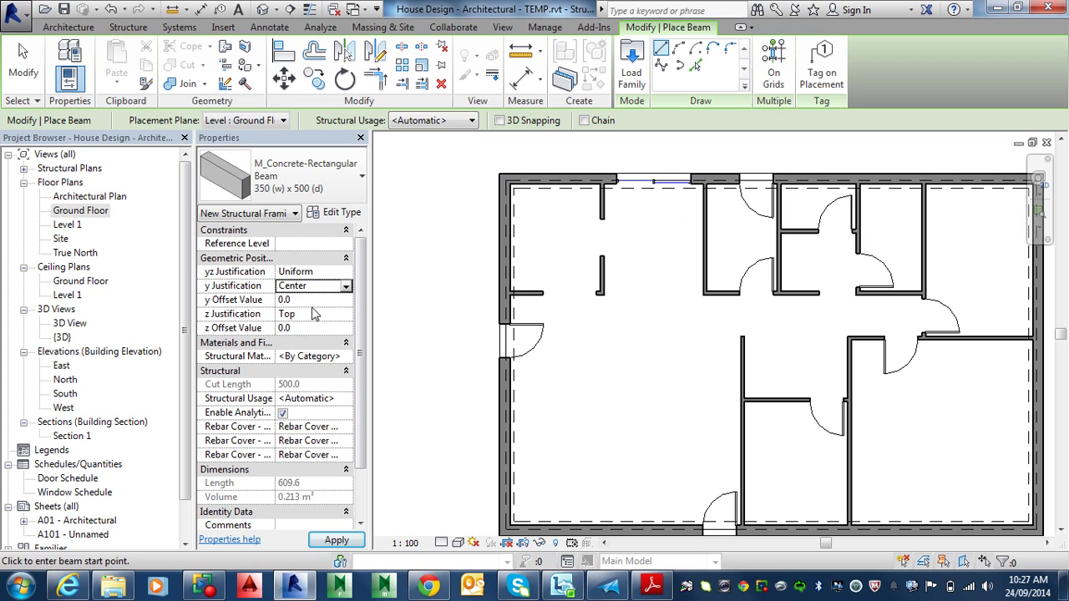
{"action": "left_click", "coordinate": [325, 301]}
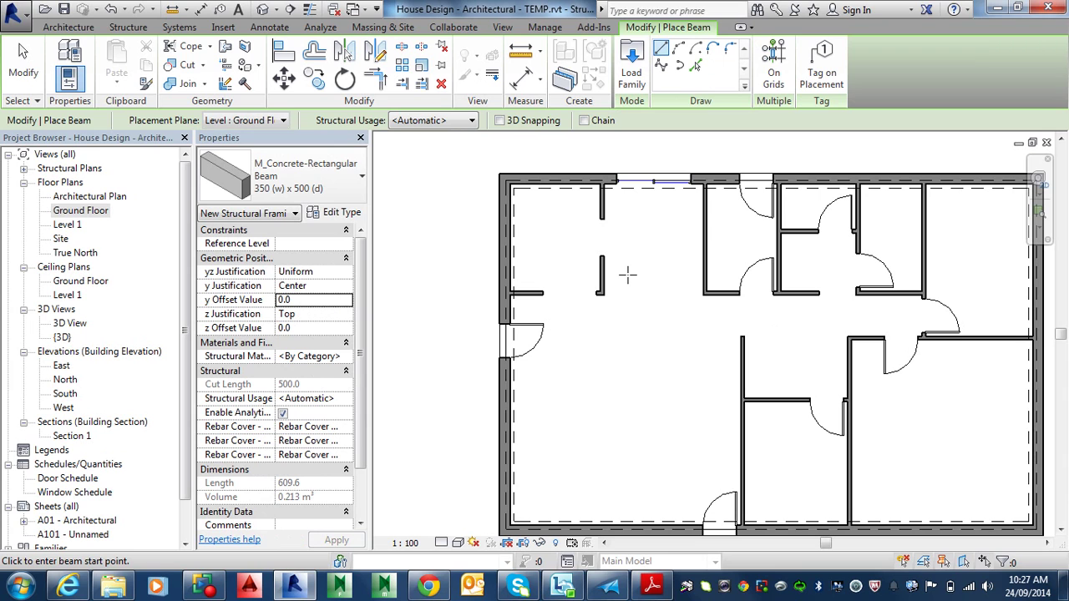
- Draw a vertical beam from the upper exterior wall, centred on the interior wall beside the sliding door, perpendicular to the lower exterior wall beam
{"action": "scroll", "coordinate": [704, 192], "scroll_direction": "up", "scroll_amount": 2}
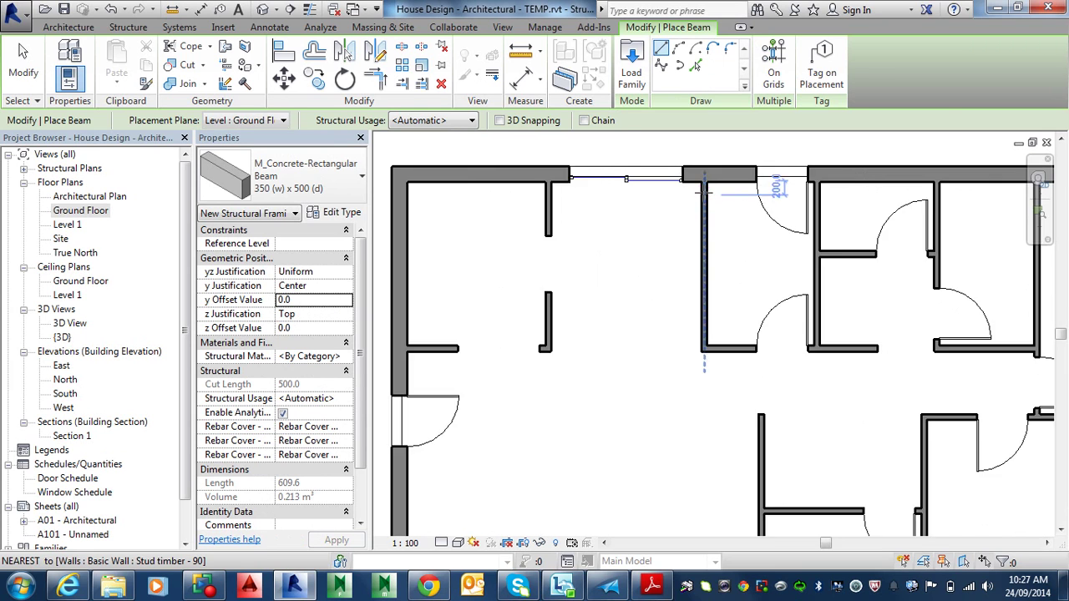
{"action": "scroll", "coordinate": [704, 190], "scroll_direction": "up", "scroll_amount": 1}
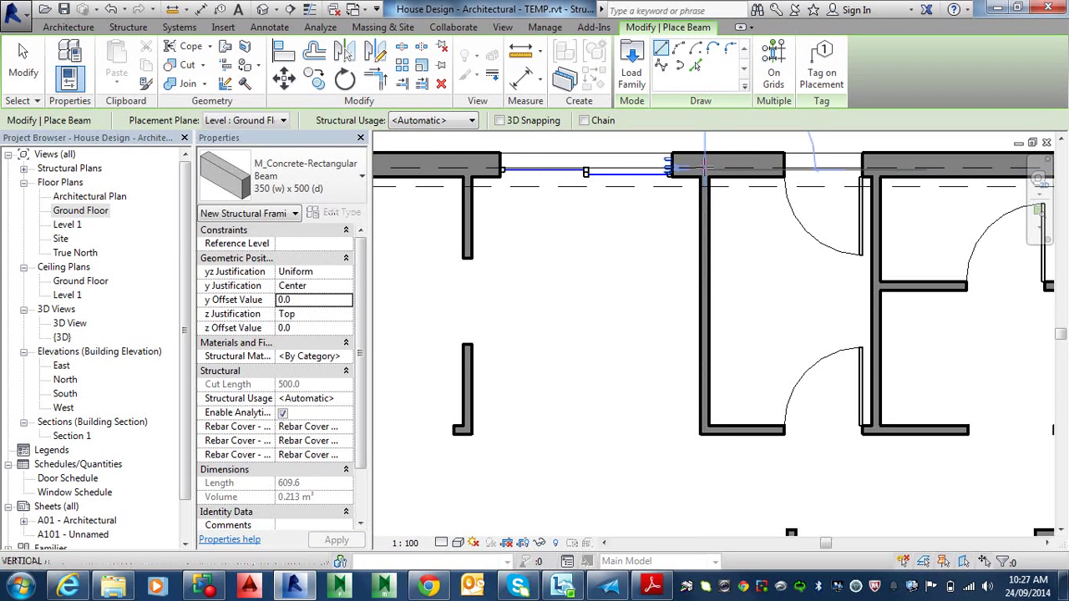
{"action": "left_click", "coordinate": [704, 170]}
{"action": "scroll", "coordinate": [708, 334], "scroll_direction": "down", "scroll_amount": 2}
{"action": "middle_click_drag", "start_coordinate": [712, 345], "coordinate": [711, 211]}
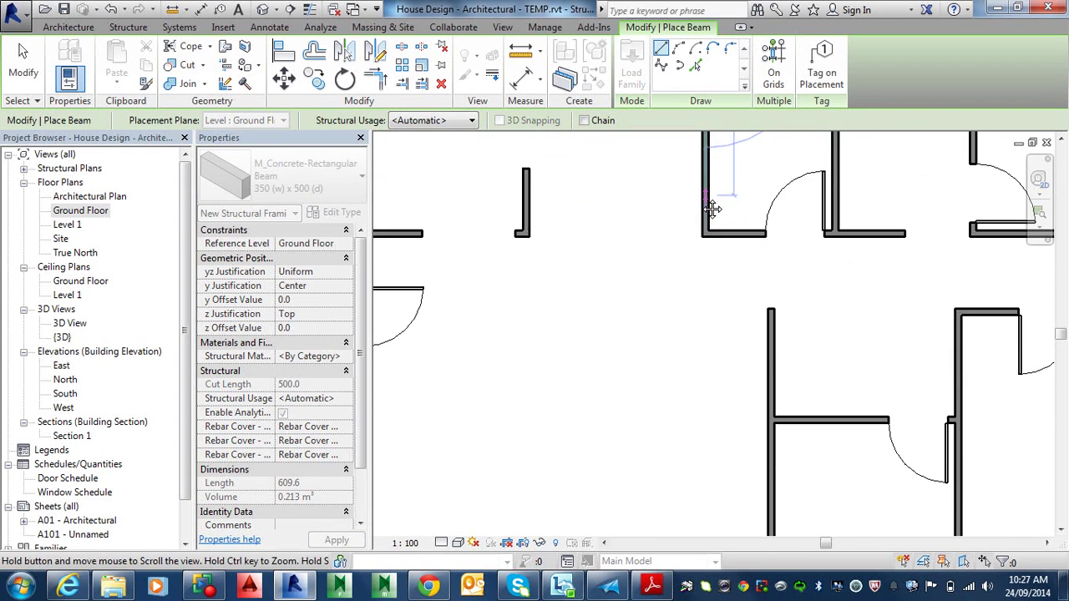
{"action": "middle_click_drag", "start_coordinate": [708, 438], "coordinate": [721, 220]}
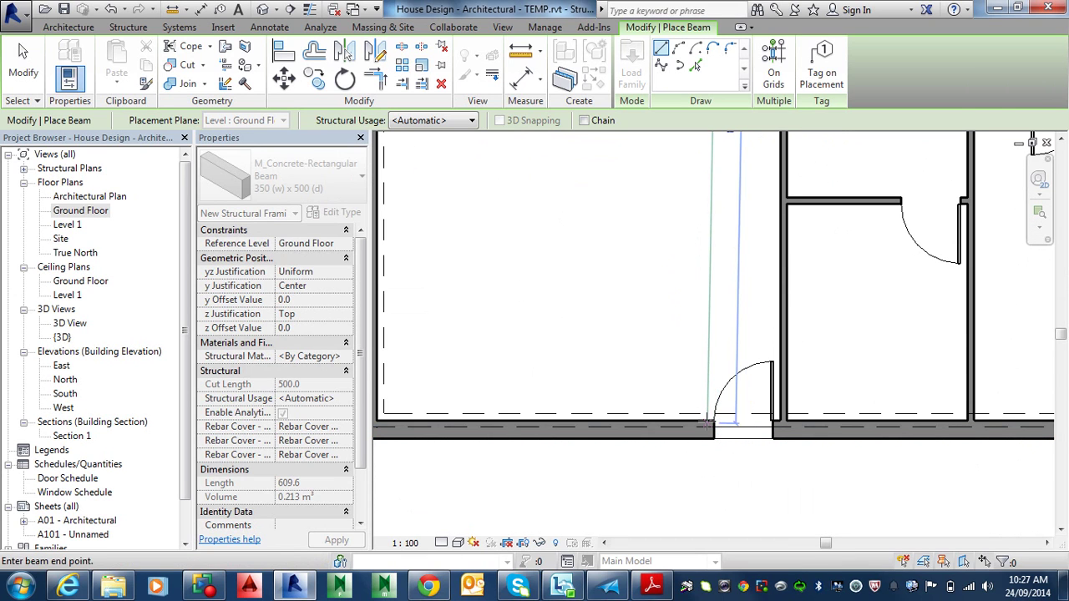
{"action": "scroll", "coordinate": [718, 394], "scroll_direction": "up", "scroll_amount": 2}
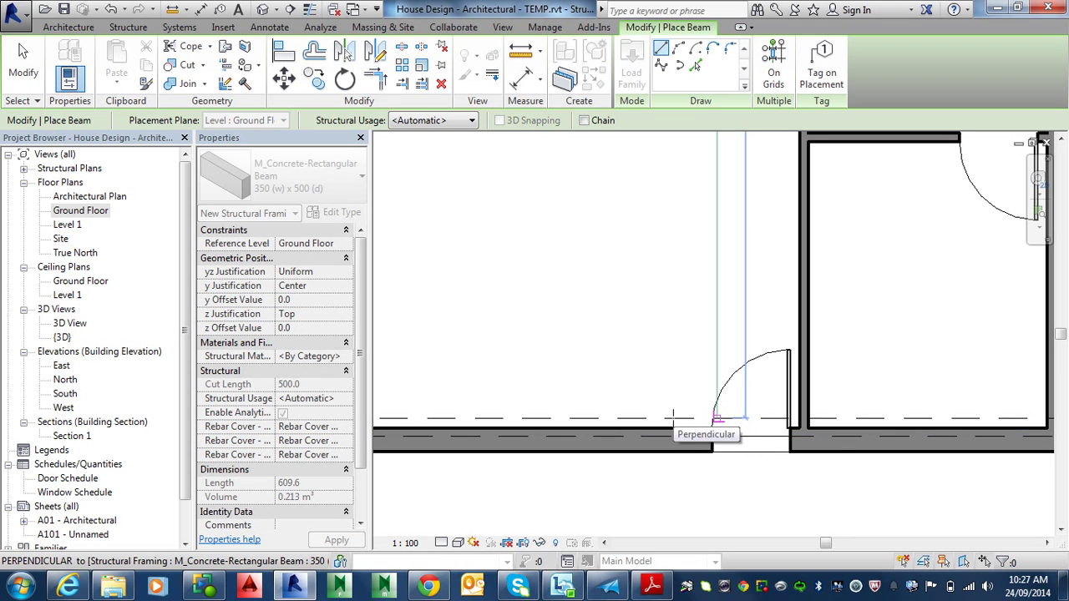
{"action": "left_click", "coordinate": [552, 421]}
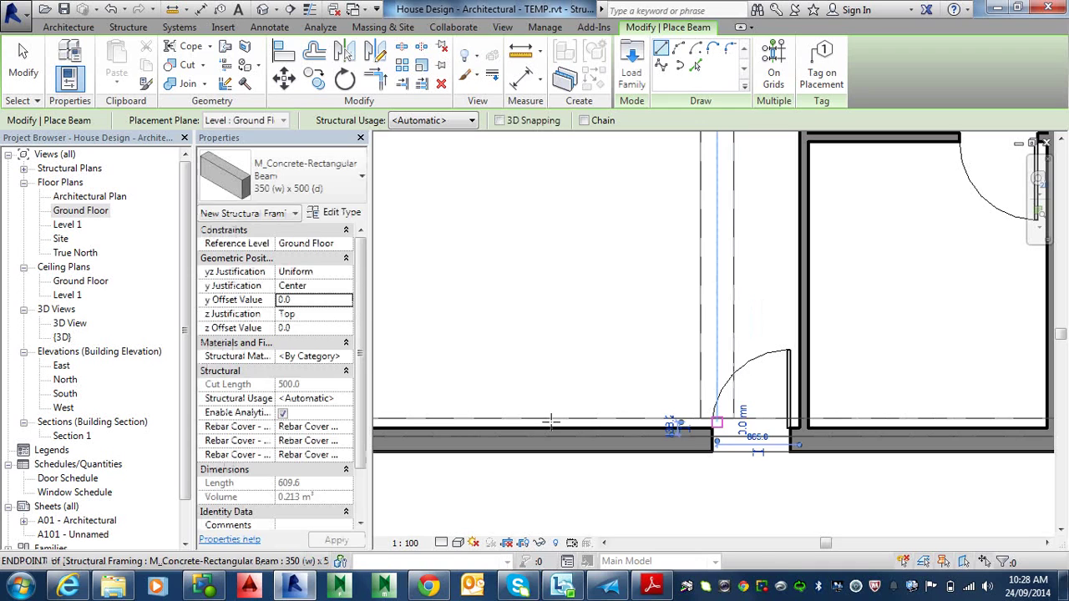
- Draw a second vertical beam from the foot of the interior wall left of the lower-right room up to the upper exterior wall beam
{"action": "scroll", "coordinate": [793, 492], "scroll_direction": "down", "scroll_amount": 2}
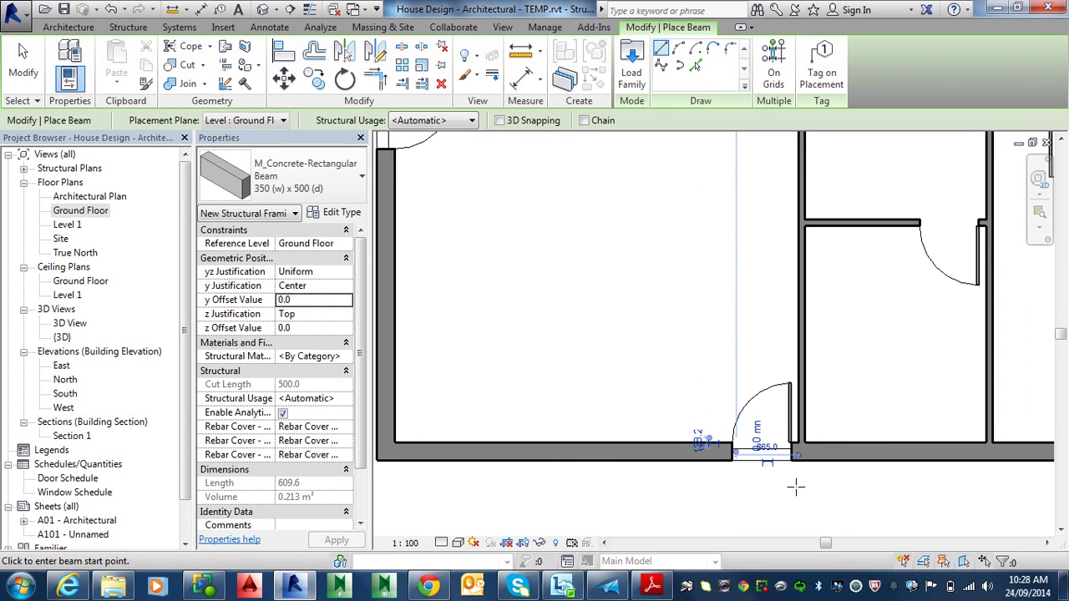
{"action": "scroll", "coordinate": [863, 431], "scroll_direction": "down", "scroll_amount": 3}
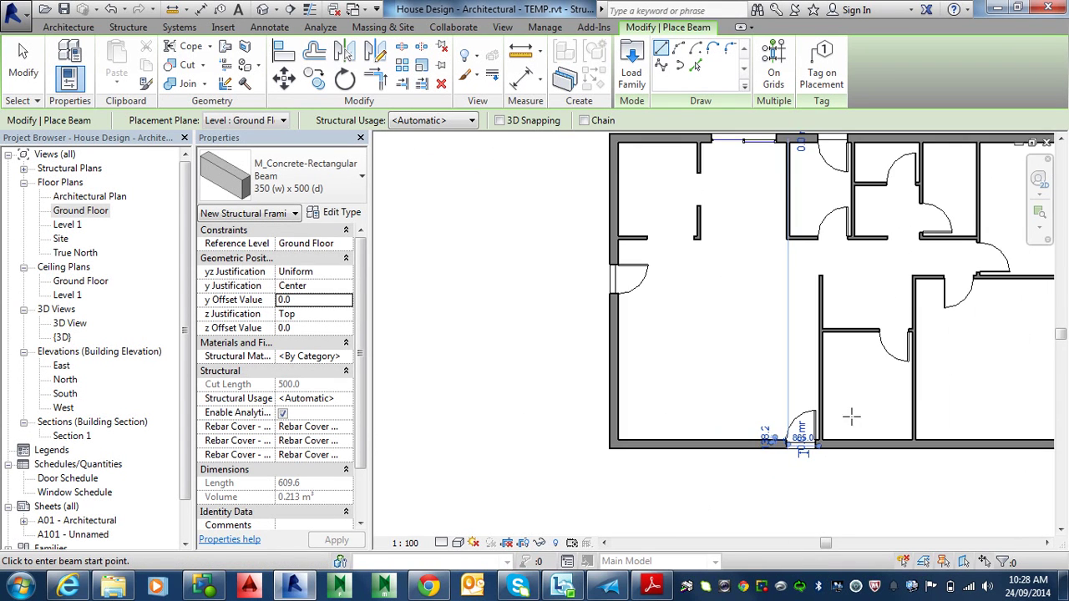
{"action": "scroll", "coordinate": [708, 203], "scroll_direction": "up", "scroll_amount": 4}
{"action": "scroll", "coordinate": [755, 293], "scroll_direction": "down", "scroll_amount": 1}
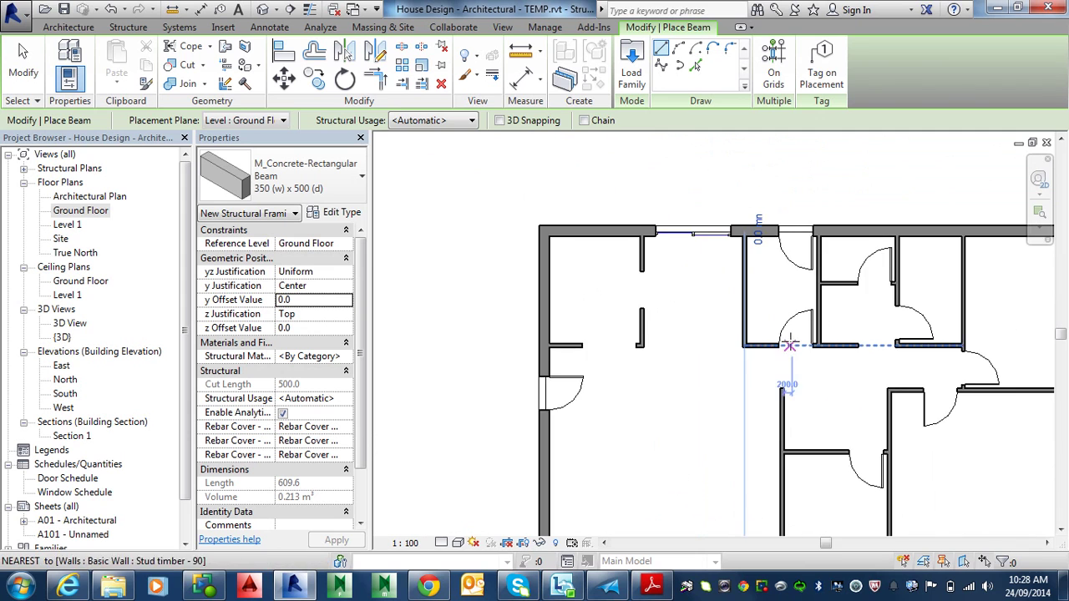
{"action": "middle_click_drag", "start_coordinate": [801, 357], "coordinate": [761, 360]}
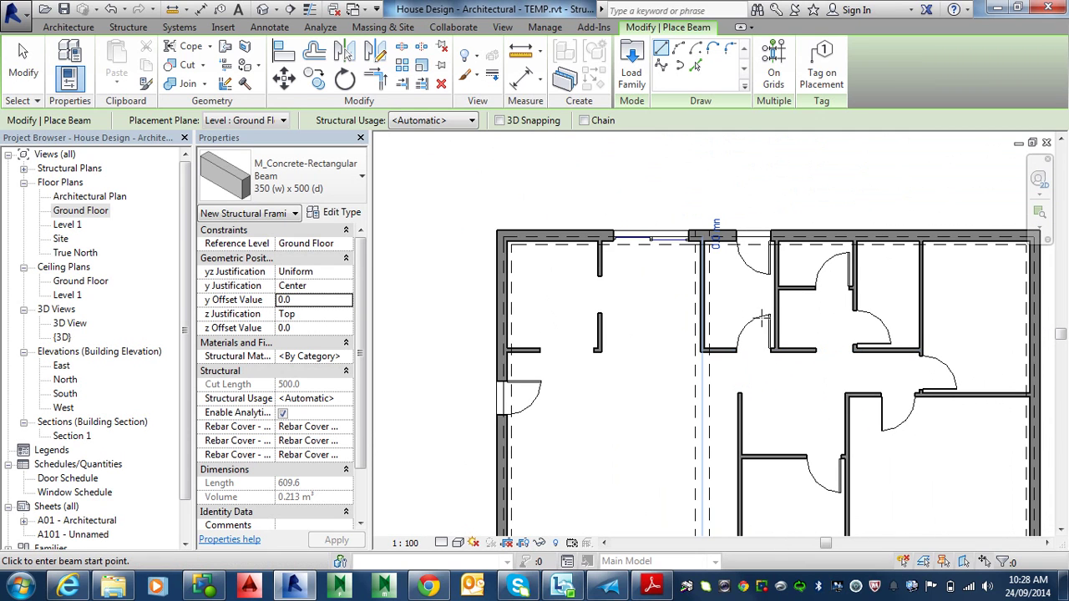
{"action": "middle_click_drag", "start_coordinate": [741, 349], "coordinate": [721, 254]}
{"action": "scroll", "coordinate": [832, 480], "scroll_direction": "up", "scroll_amount": 3}
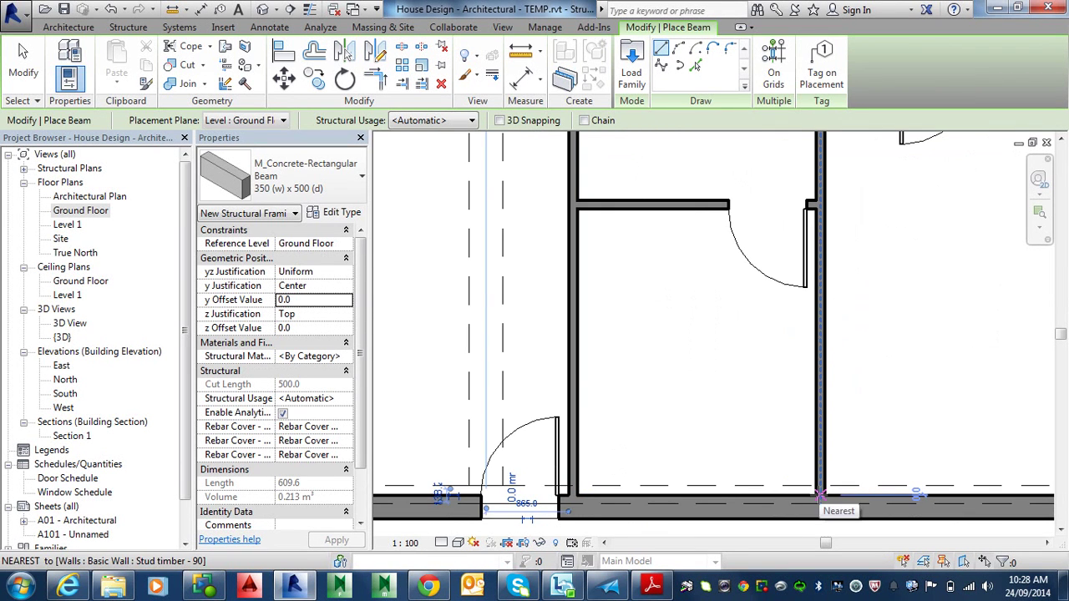
{"action": "left_click", "coordinate": [821, 496]}
{"action": "scroll", "coordinate": [842, 296], "scroll_direction": "down", "scroll_amount": 2}
{"action": "mouse_move", "coordinate": [843, 297]}
{"action": "middle_mouse_down"}
{"action": "mouse_move", "coordinate": [838, 451]}
{"action": "mouse_move", "coordinate": [812, 577]}
{"action": "middle_mouse_up"}
{"action": "mouse_move", "coordinate": [836, 329]}
{"action": "middle_mouse_down"}
{"action": "mouse_move", "coordinate": [826, 472]}
{"action": "mouse_move", "coordinate": [806, 514]}
{"action": "middle_mouse_up"}
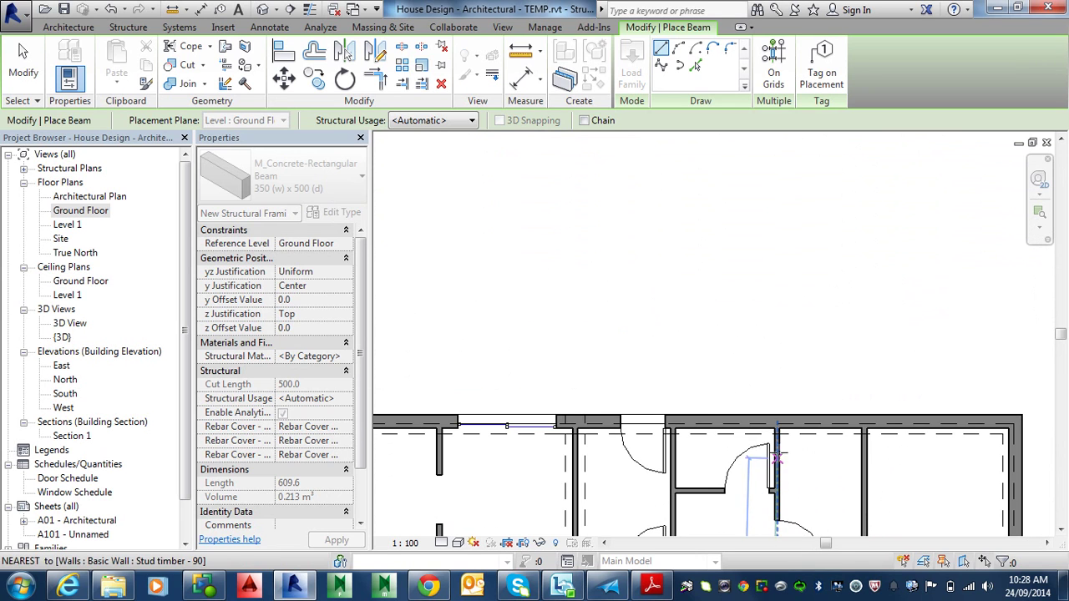
{"action": "scroll", "coordinate": [768, 422], "scroll_direction": "up", "scroll_amount": 1}
{"action": "middle_click_drag", "start_coordinate": [783, 436], "coordinate": [792, 323]}
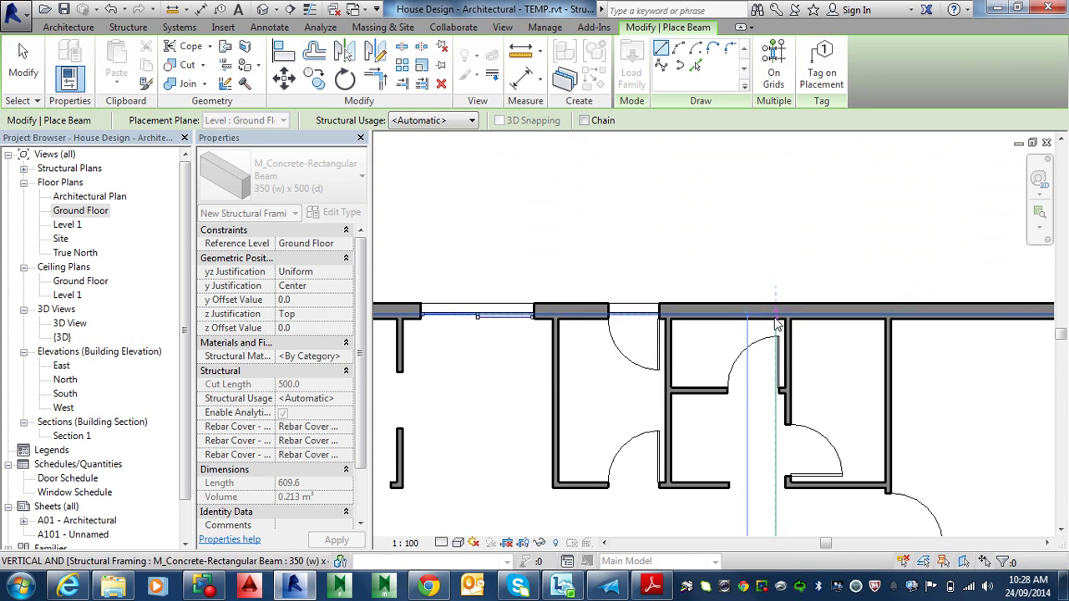
{"action": "scroll", "coordinate": [765, 322], "scroll_direction": "up", "scroll_amount": 5}
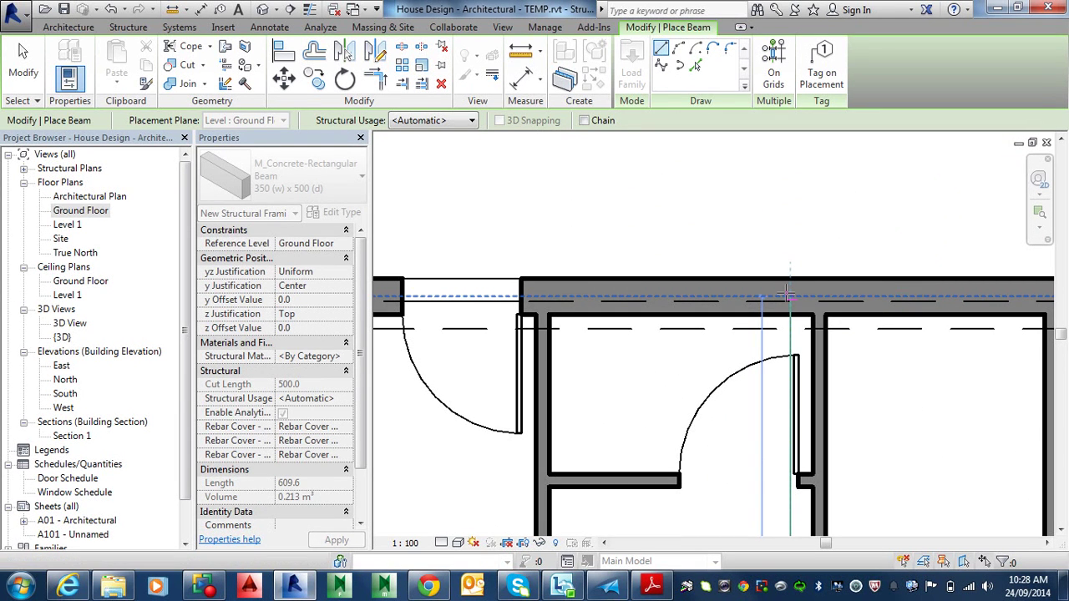
{"action": "left_click", "coordinate": [755, 384]}
{"action": "key", "text": "Escape"}
{"action": "key", "text": "Escape"}
- Examine how the first vertical beam meets the upper exterior wall beam
{"action": "scroll", "coordinate": [795, 379], "scroll_direction": "down", "scroll_amount": 2}
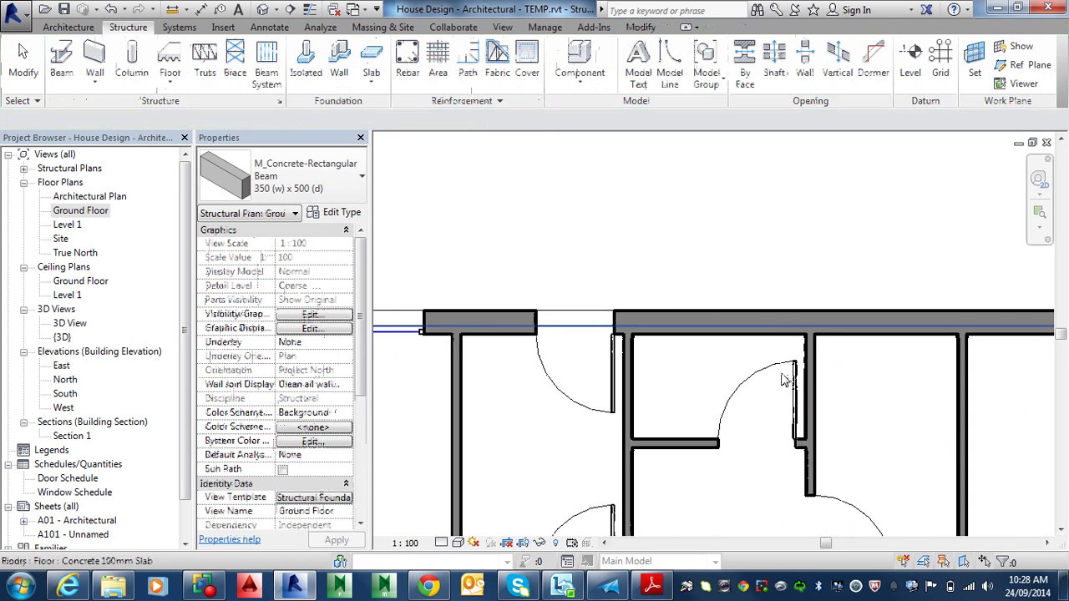
{"action": "middle_click_drag", "start_coordinate": [761, 381], "coordinate": [875, 384]}
{"action": "middle_click_drag", "start_coordinate": [644, 378], "coordinate": [644, 378]}
{"action": "scroll", "coordinate": [585, 334], "scroll_direction": "up", "scroll_amount": 5}
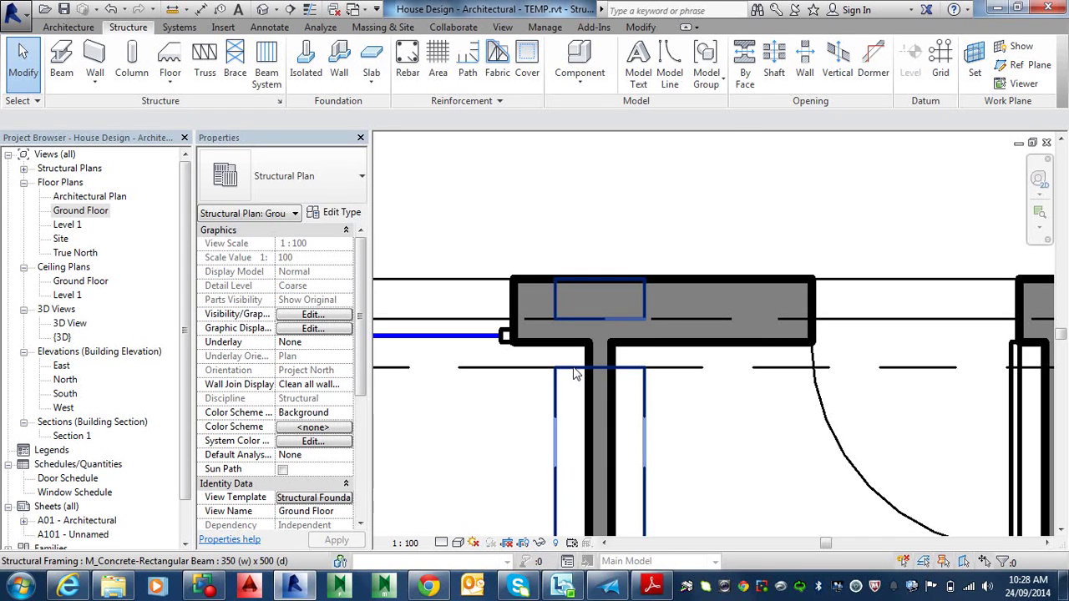
{"action": "scroll", "coordinate": [574, 374], "scroll_direction": "down", "scroll_amount": 4}
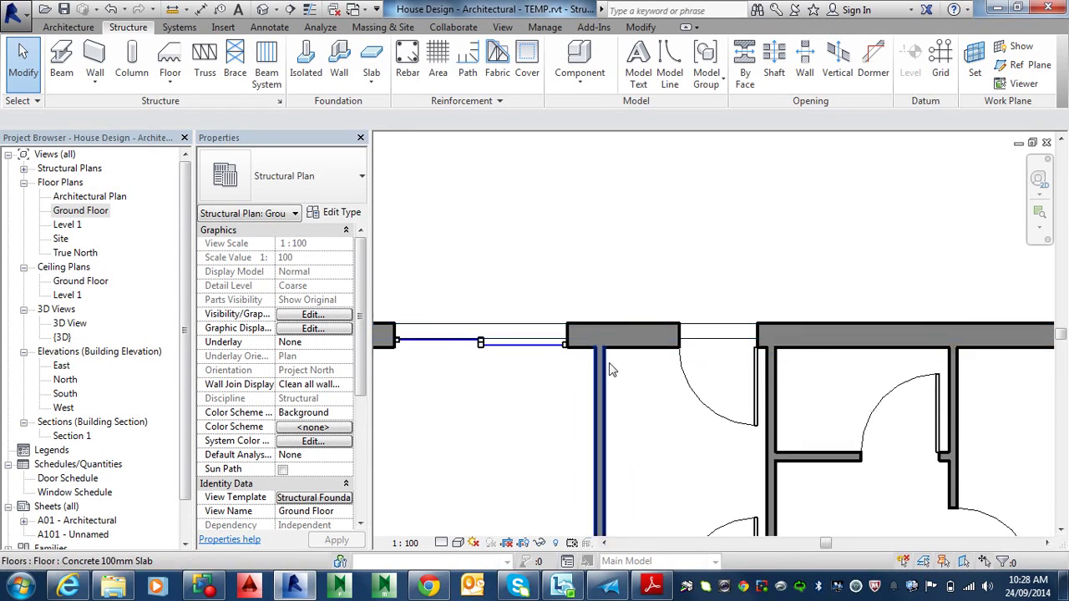
{"action": "middle_click_drag", "start_coordinate": [609, 362], "coordinate": [682, 334]}
{"action": "scroll", "coordinate": [625, 288], "scroll_direction": "down", "scroll_amount": 2}
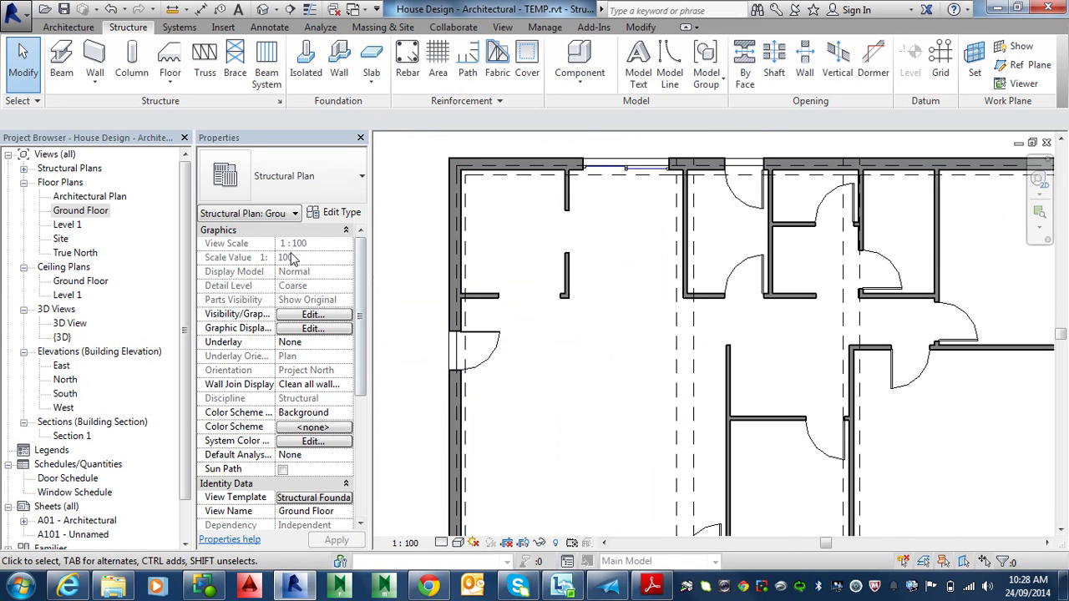
- Draw a horizontal beam about 12890 mm long from the midpoint of the left exterior wall beam across to the right exterior wall beam
{"action": "left_click", "coordinate": [61, 60]}
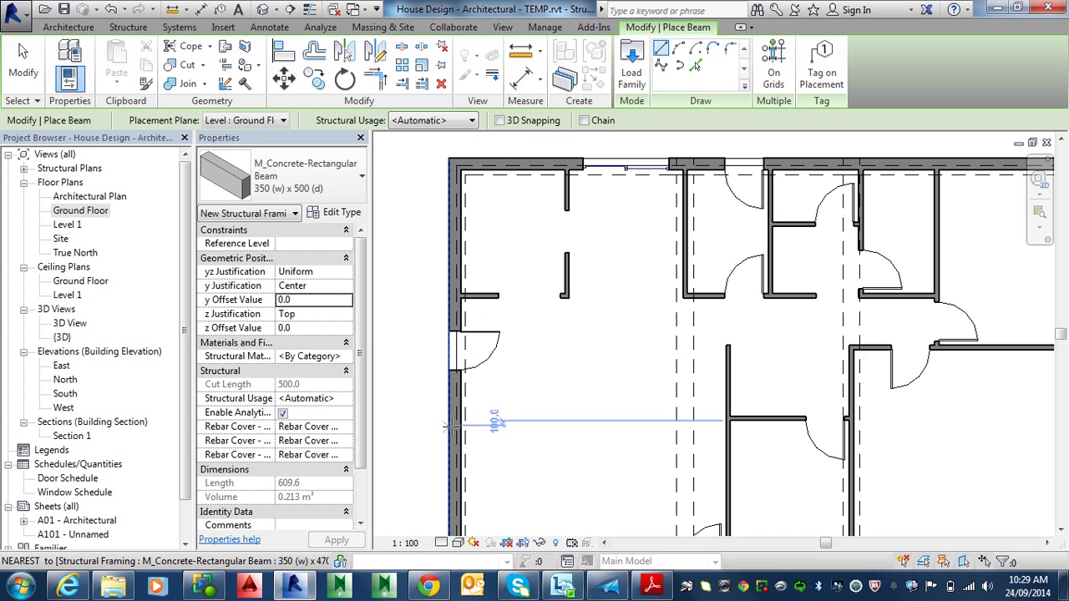
{"action": "scroll", "coordinate": [457, 415], "scroll_direction": "down", "scroll_amount": 5}
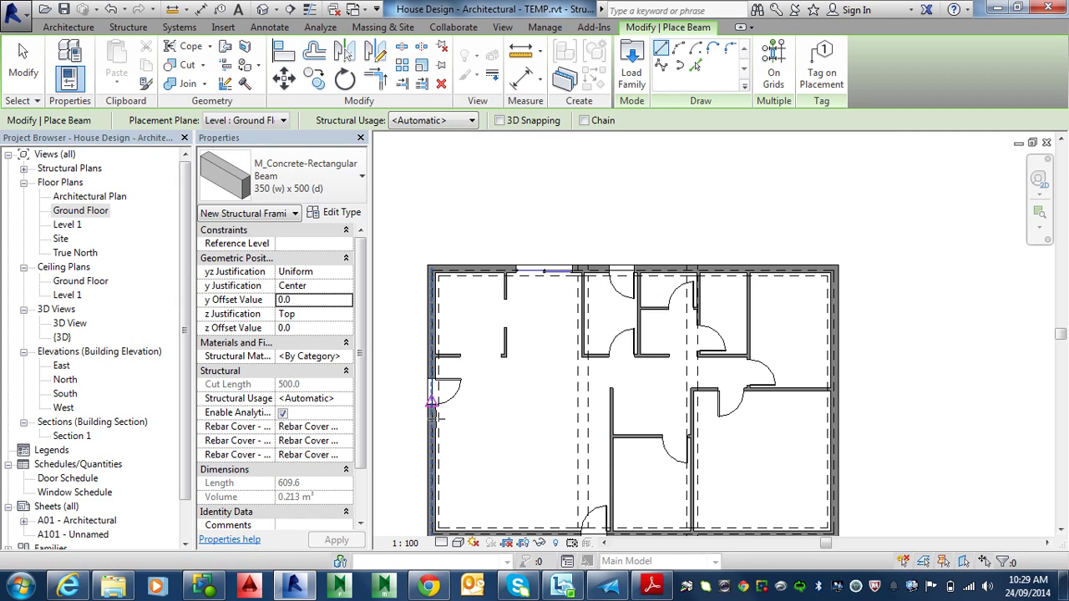
{"action": "left_click", "coordinate": [432, 403]}
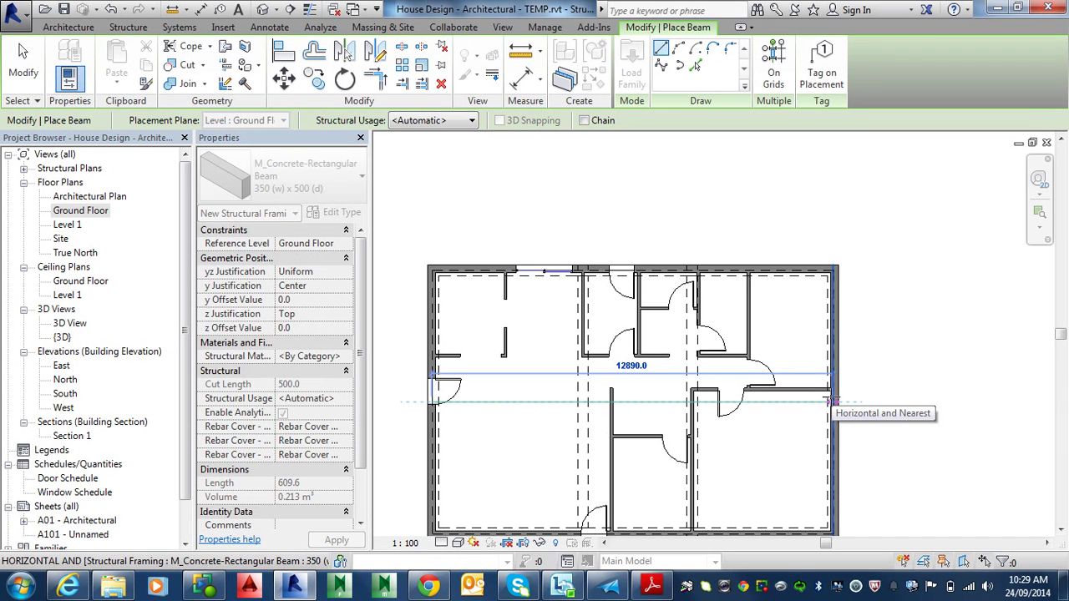
{"action": "left_click", "coordinate": [832, 403]}
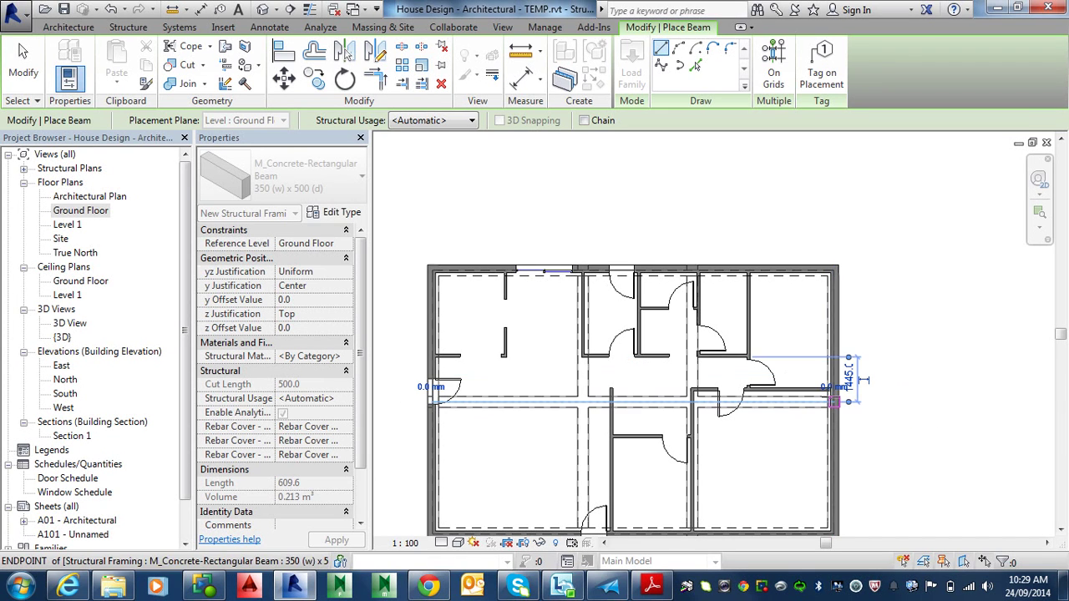
{"action": "key", "text": "Escape"}
{"action": "key", "text": "Escape"}
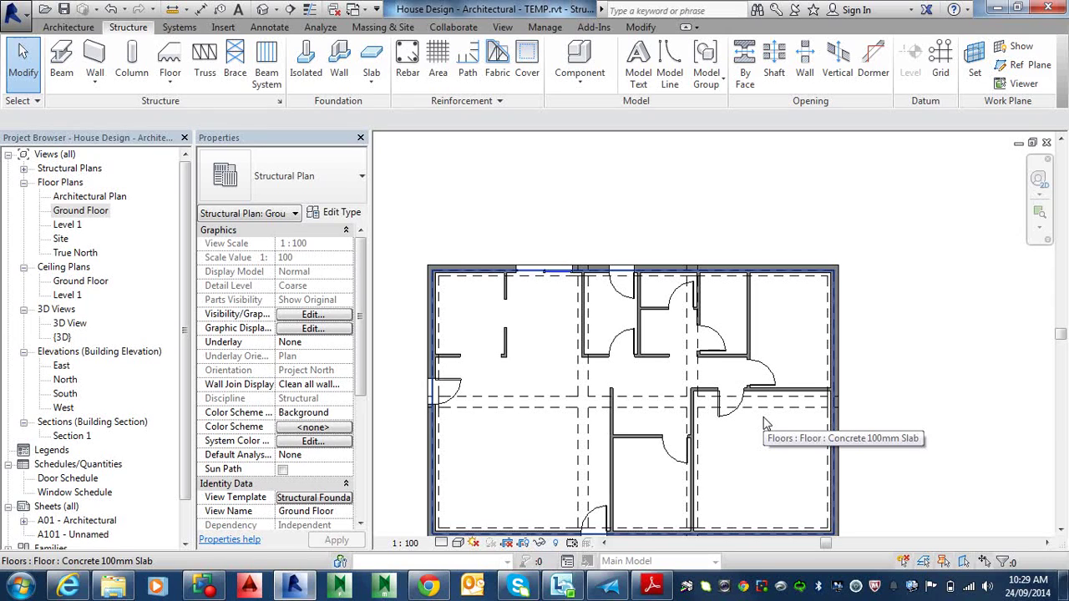
- Switch to the House Design structural notes PDF in Adobe Reader and read the instructions for sketching the beams
{"action": "left_click", "coordinate": [659, 588]}
{"action": "scroll", "coordinate": [557, 368], "scroll_direction": "down", "scroll_amount": 4}
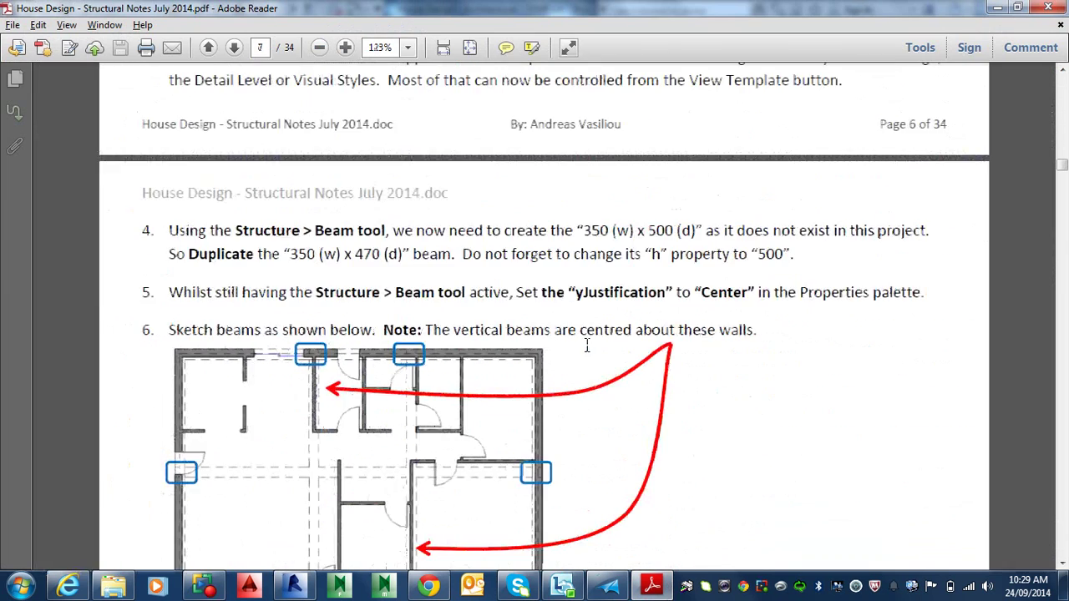
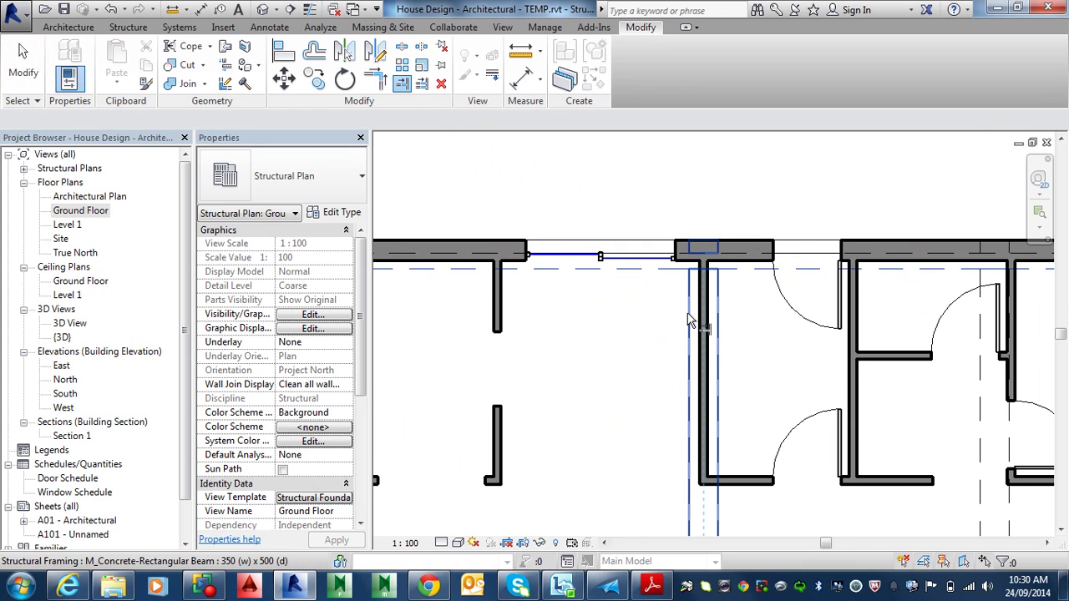
- Trim the upper ends of both vertical internal beams back to the inner edge of the upper exterior wall beam
{"action": "key", "text": "Tab"}
{"action": "left_click", "coordinate": [690, 320]}
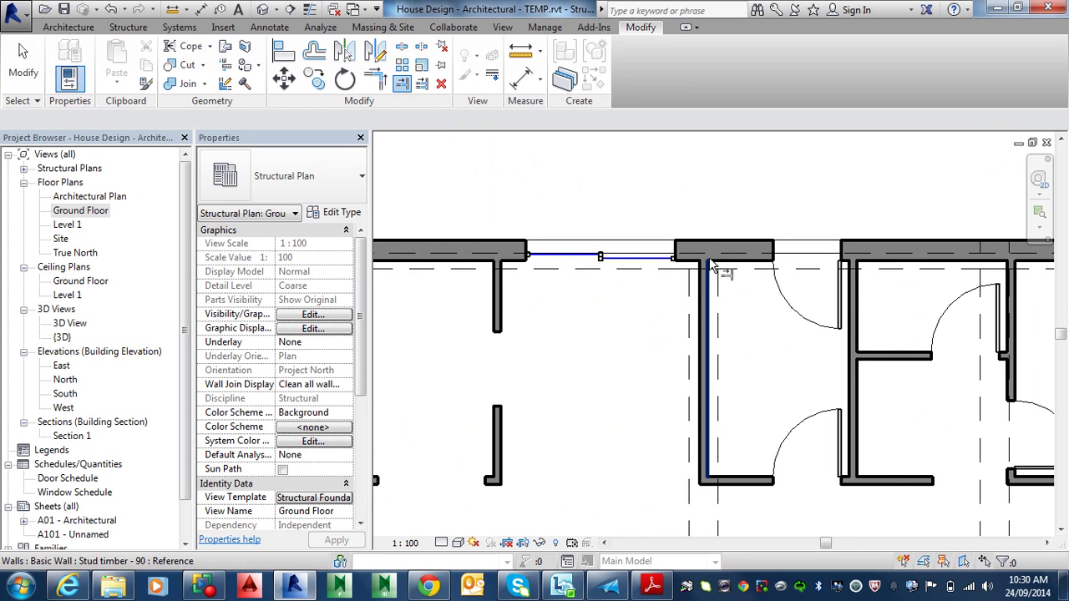
{"action": "left_click", "coordinate": [986, 290]}
- Trim the lower end of the right-hand vertical internal beam back to the inner edge of the lower exterior wall beam
{"action": "middle_click_drag", "start_coordinate": [976, 290], "coordinate": [658, 238]}
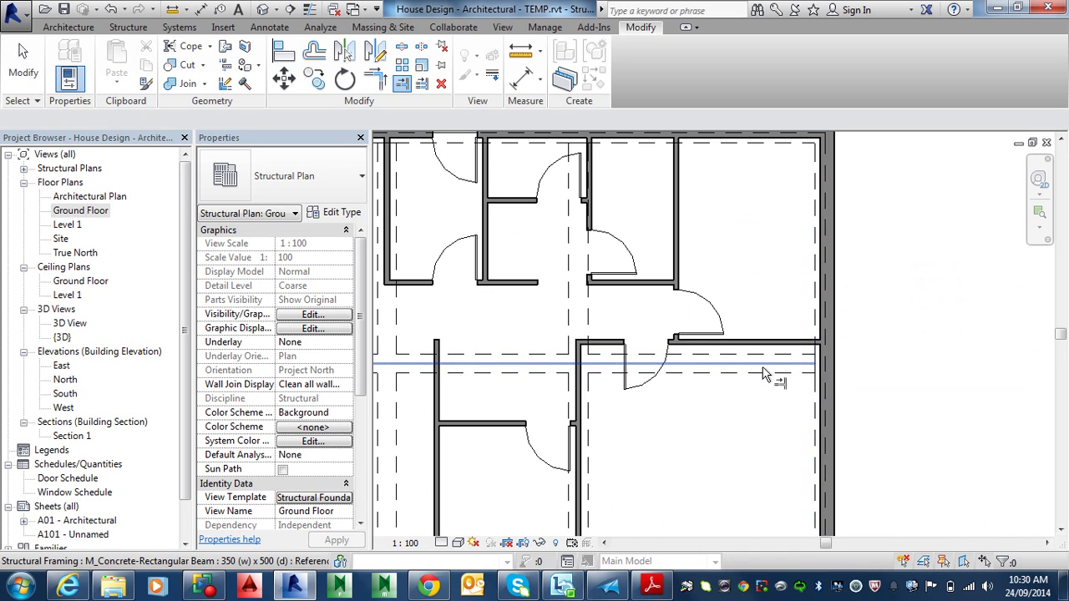
{"action": "scroll", "coordinate": [788, 363], "scroll_direction": "down", "scroll_amount": 3}
{"action": "middle_click_drag", "start_coordinate": [758, 369], "coordinate": [674, 361]}
{"action": "scroll", "coordinate": [675, 361], "scroll_direction": "up", "scroll_amount": 4}
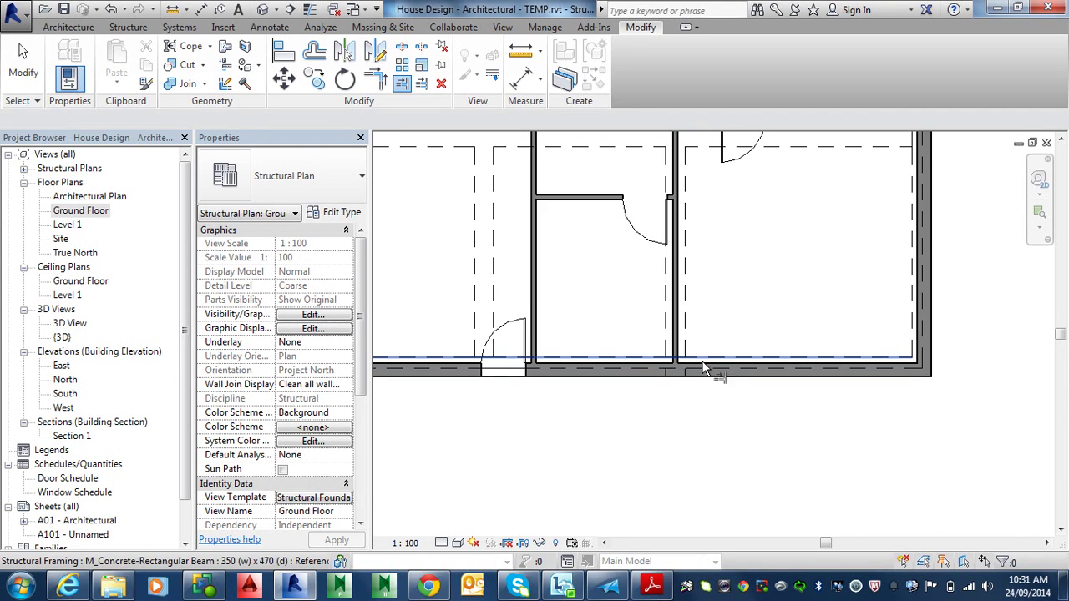
{"action": "left_click", "coordinate": [694, 360]}
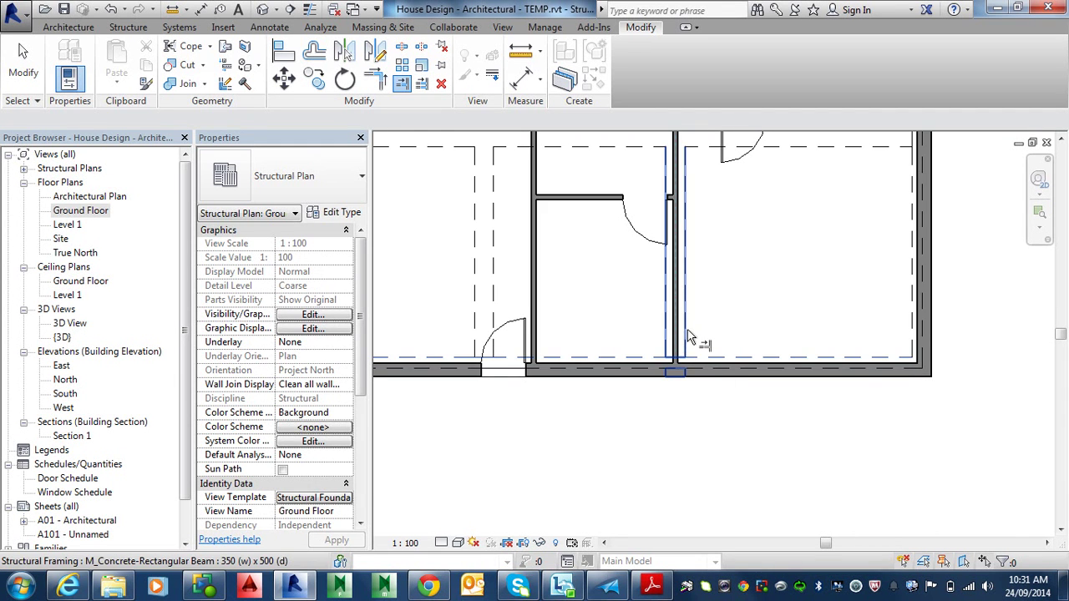
{"action": "left_click", "coordinate": [689, 343]}
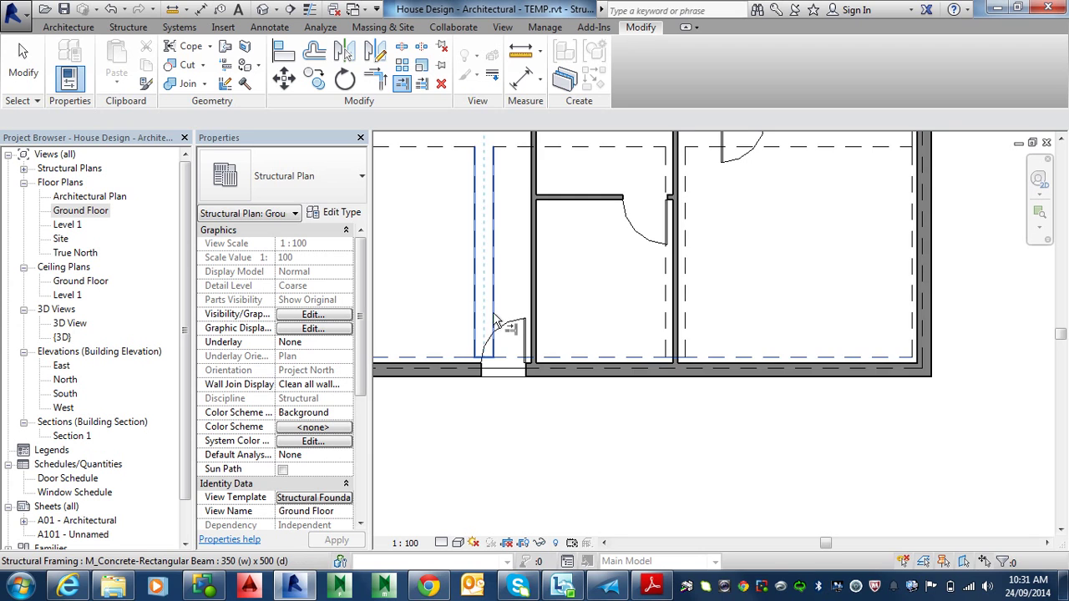
- Trim the left end of the horizontal internal beam back to the inner edge of the left exterior wall beam
{"action": "scroll", "coordinate": [501, 348], "scroll_direction": "down", "scroll_amount": 4}
{"action": "middle_click_drag", "start_coordinate": [501, 347], "coordinate": [702, 347]}
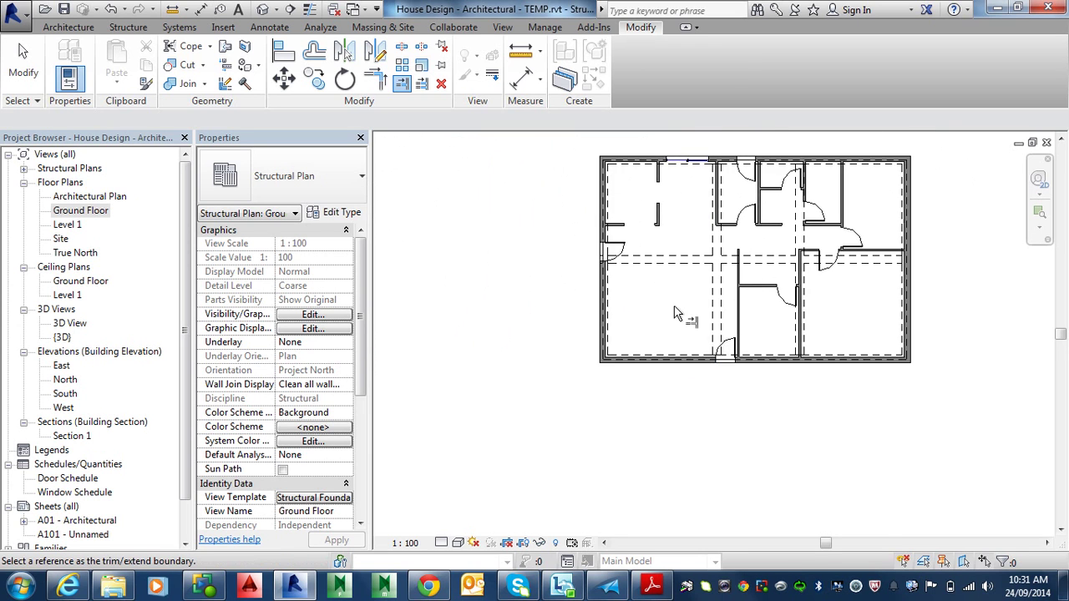
{"action": "scroll", "coordinate": [596, 282], "scroll_direction": "up", "scroll_amount": 4}
{"action": "scroll", "coordinate": [597, 282], "scroll_direction": "up", "scroll_amount": 1}
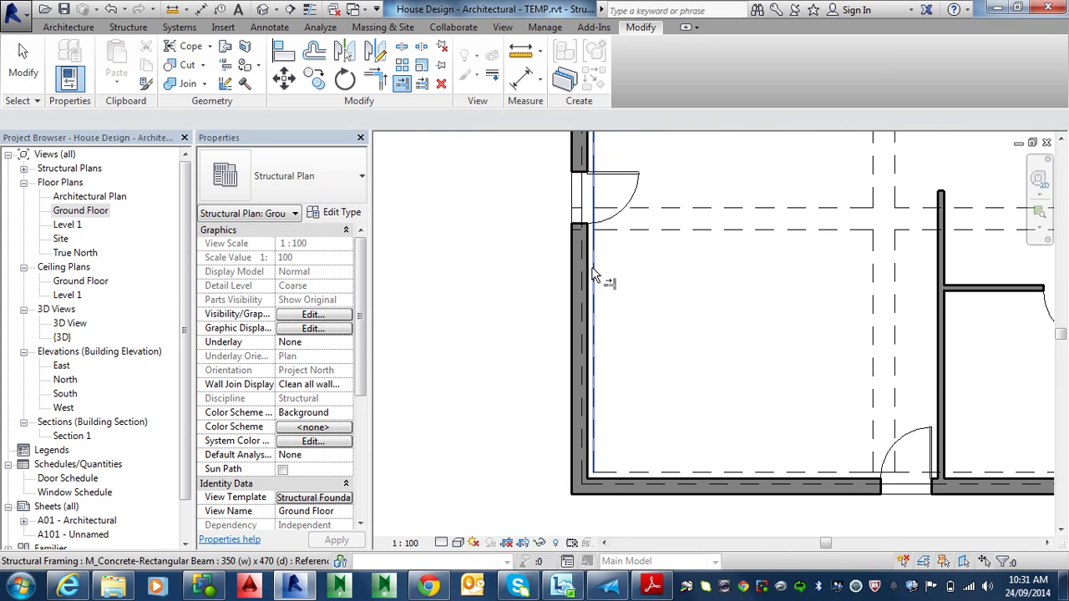
{"action": "left_click", "coordinate": [638, 208]}
{"action": "scroll", "coordinate": [540, 330], "scroll_direction": "down", "scroll_amount": 4}
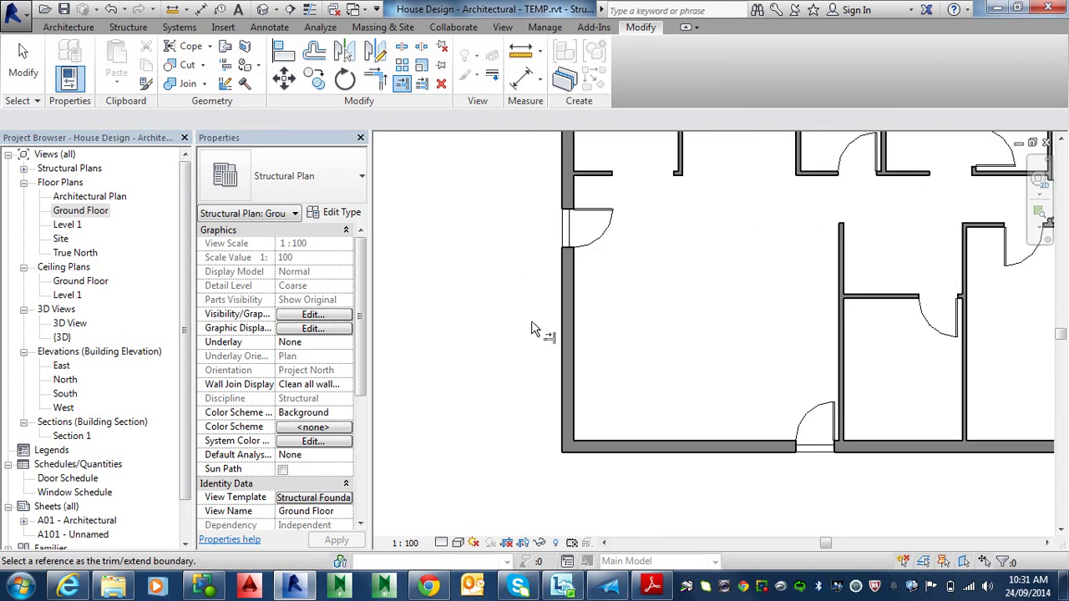
{"action": "key", "text": "Escape"}
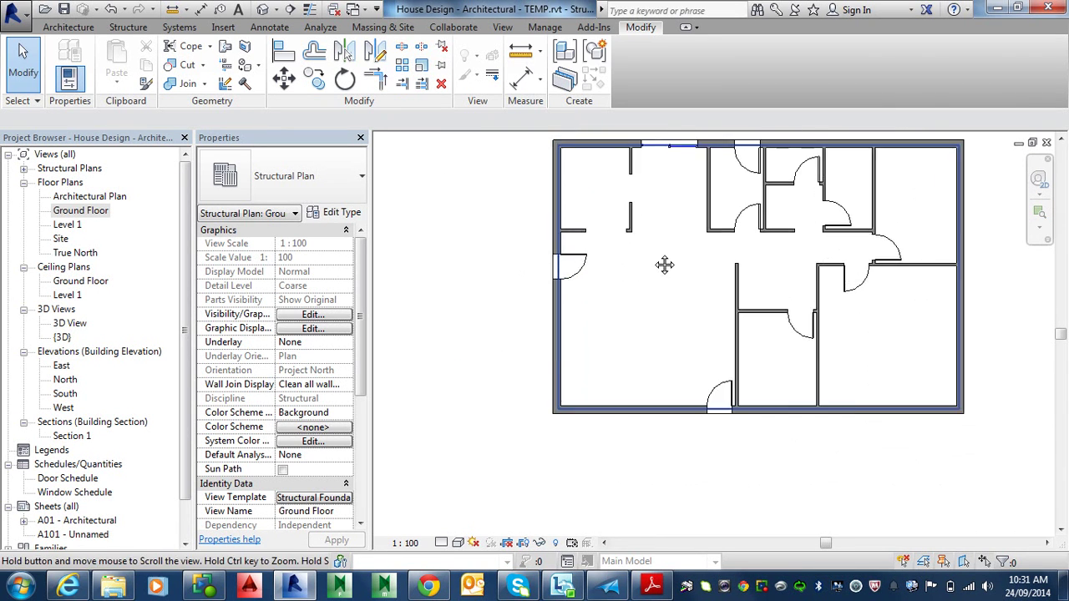
{"action": "middle_click_drag", "start_coordinate": [663, 263], "coordinate": [632, 327]}
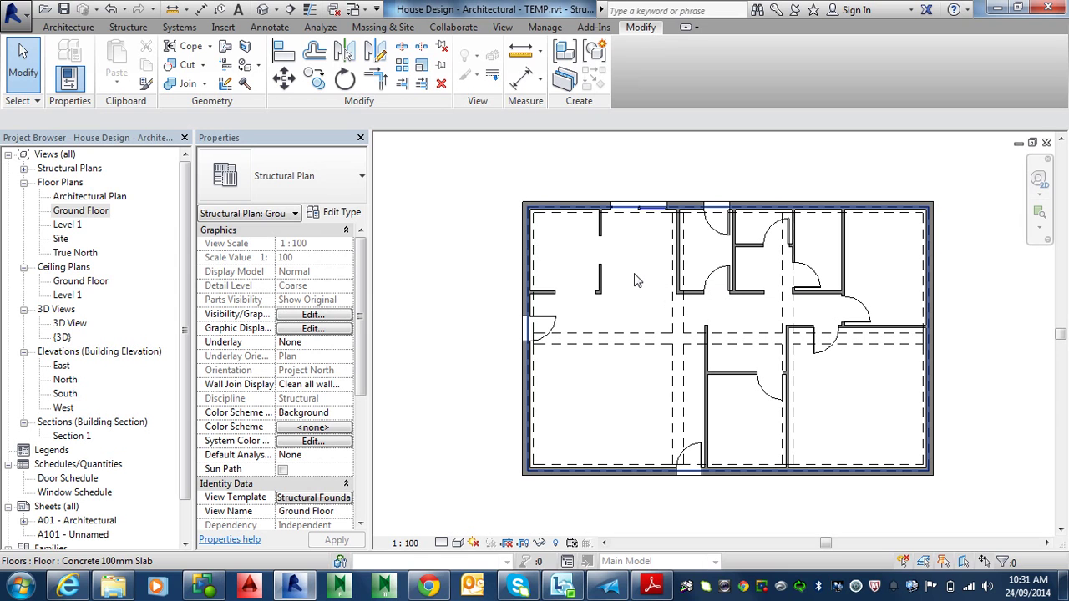
- Switch to the House Design structural notes PDF in Adobe Reader and read the instructions for pasting the beam system into the Structural project
{"action": "key", "text": "alt"}
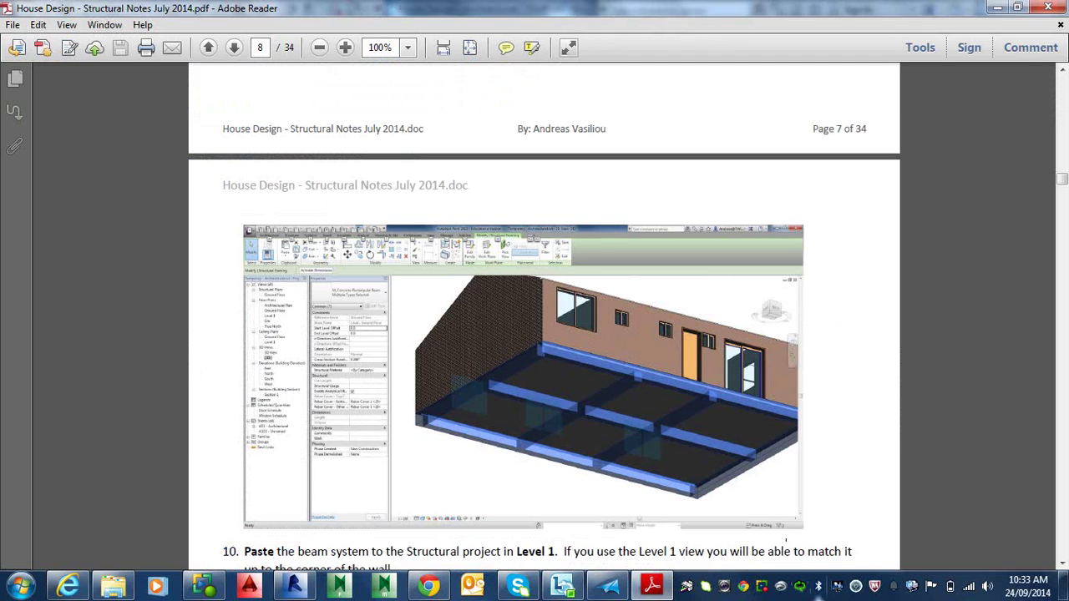
{"action": "scroll", "coordinate": [543, 334], "scroll_direction": "up", "scroll_amount": 3}
{"action": "scroll", "coordinate": [543, 334], "scroll_direction": "down", "scroll_amount": 3}
{"action": "scroll", "coordinate": [543, 334], "scroll_direction": "down", "scroll_amount": 5}
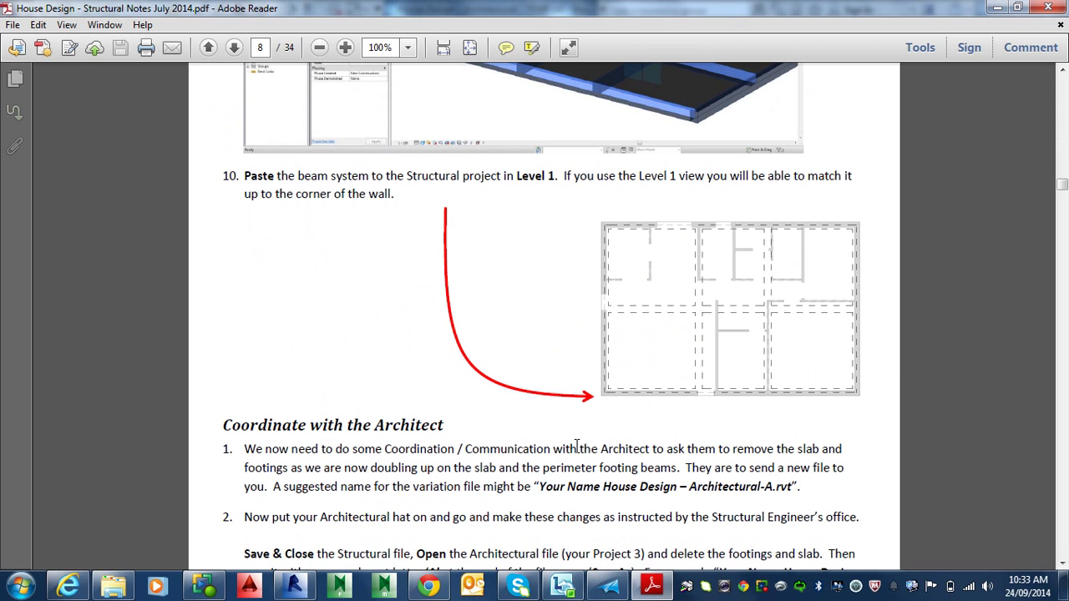
- Switch back to the house model in Revit and open the default 3D view, showing the underside of the slab and footing beams
{"action": "key", "text": "alt+Tab"}
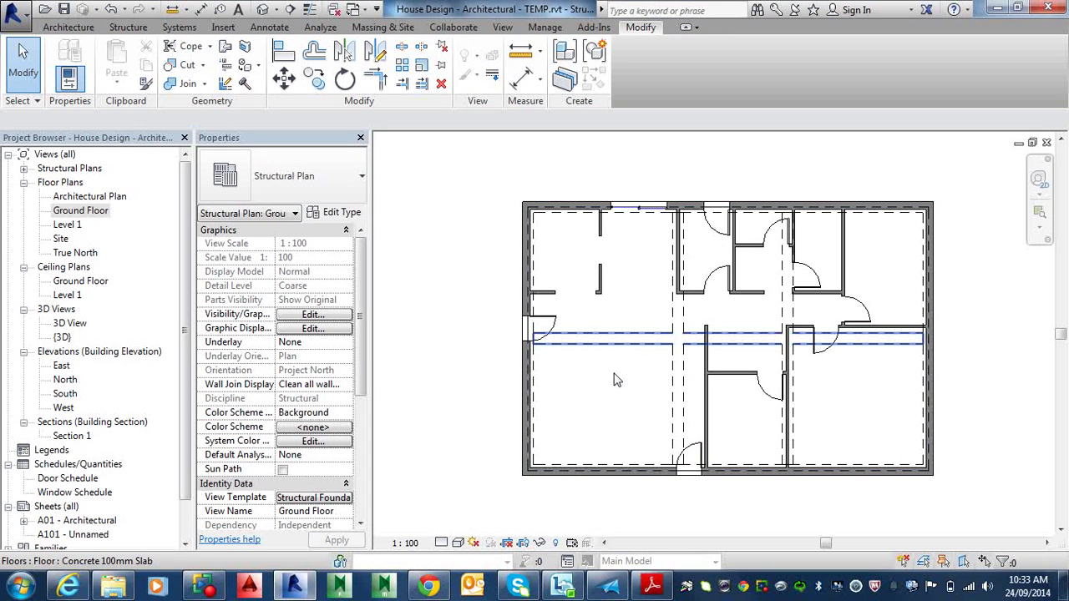
{"action": "left_click", "coordinate": [263, 9]}
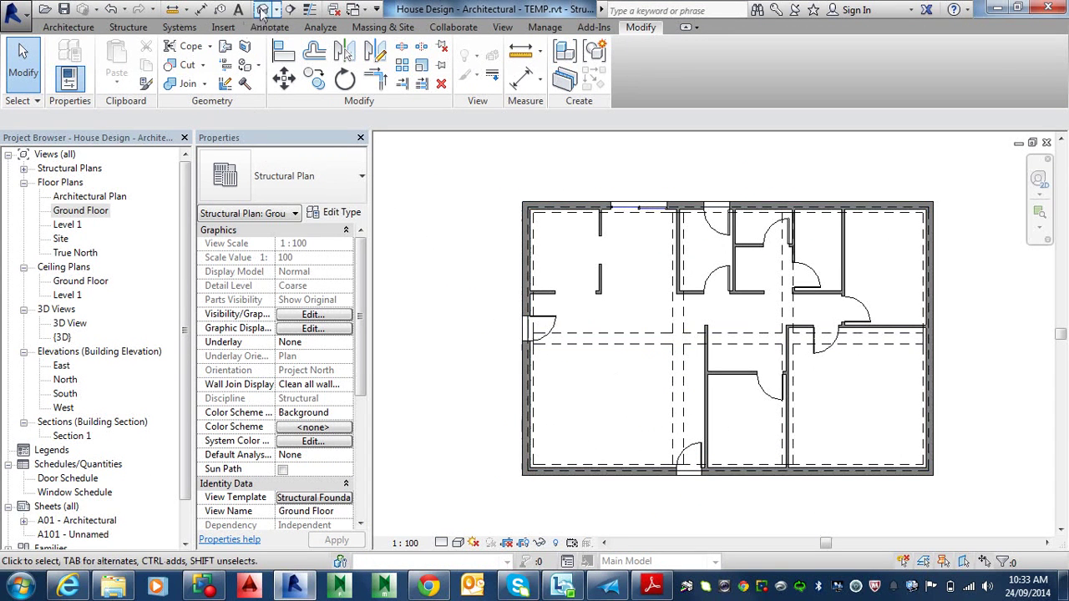
{"action": "middle_click_drag", "start_coordinate": [612, 337], "coordinate": [730, 161], "text": "shift"}
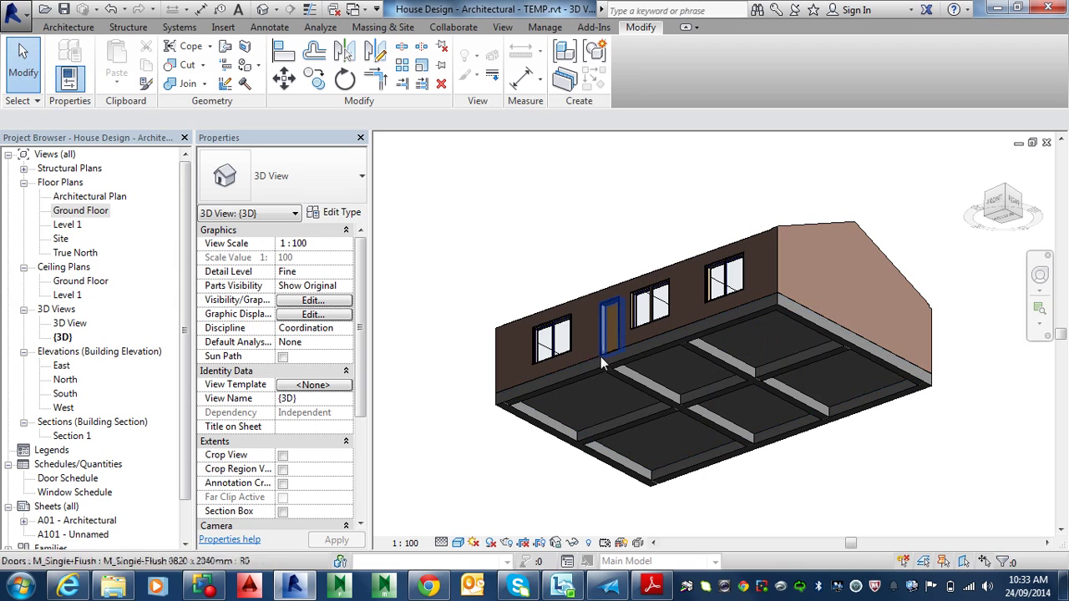
- Select the whole model, filter the selection to Floors, Structural Framing (Girder) and Structural Framing (Other), and copy it to the clipboard
{"action": "left_click_drag", "start_coordinate": [419, 156], "coordinate": [990, 539]}
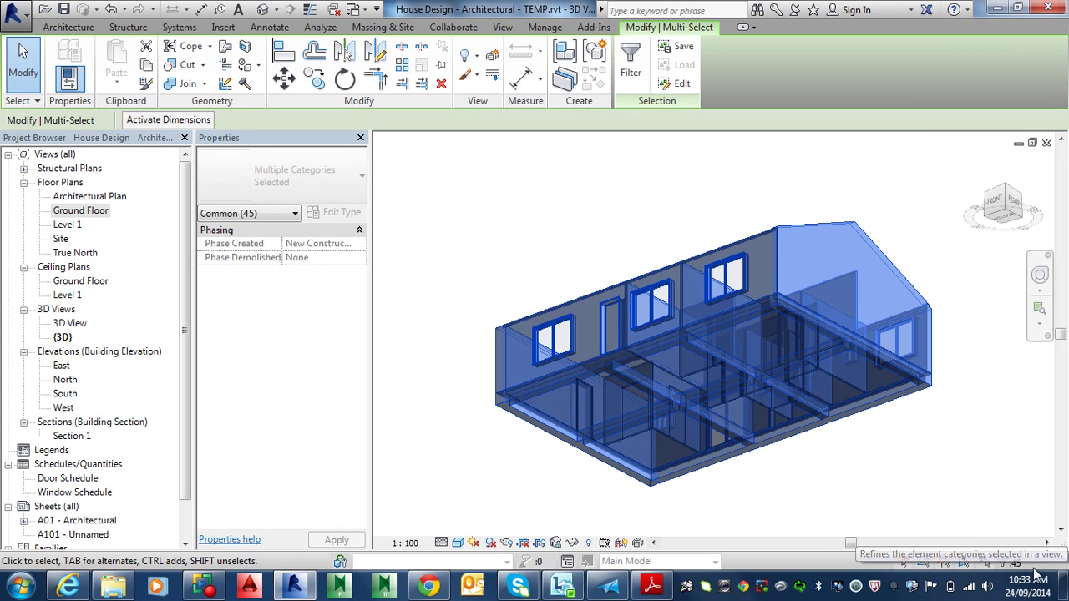
{"action": "left_click", "coordinate": [632, 69]}
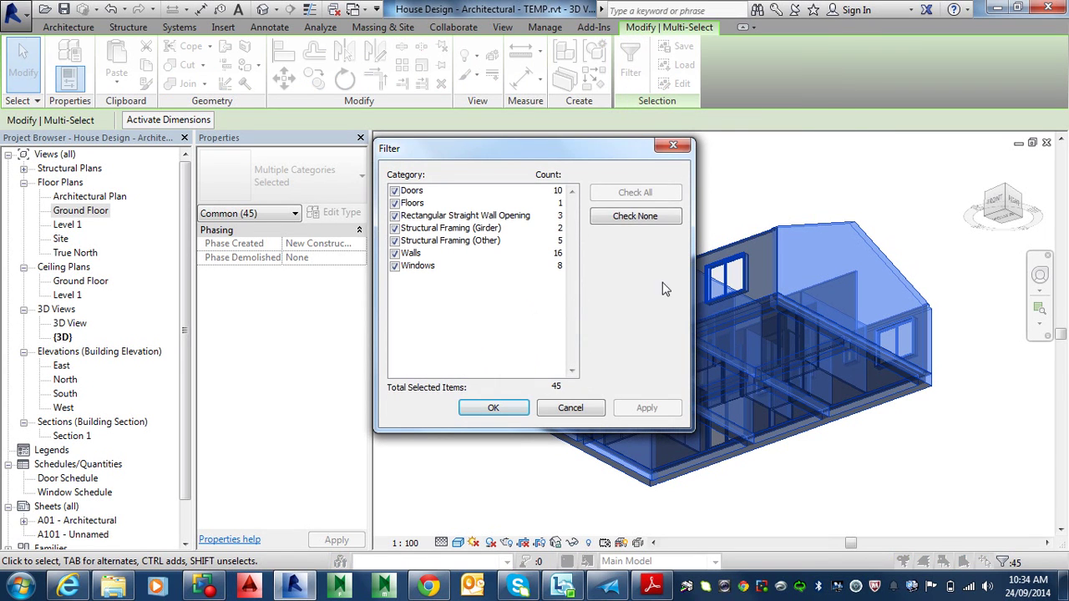
{"action": "left_click", "coordinate": [647, 219]}
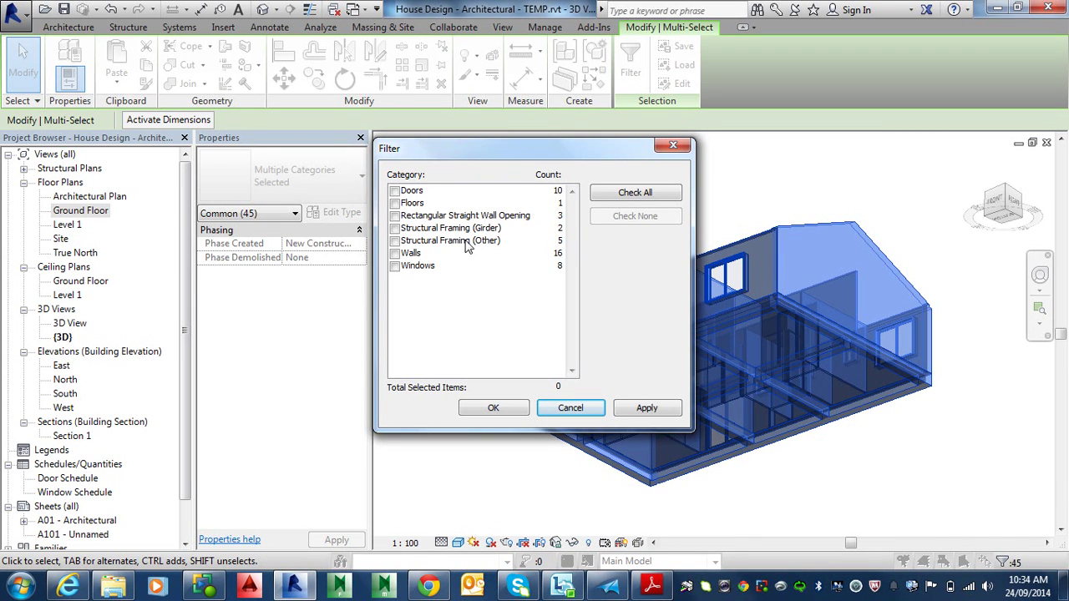
{"action": "left_click", "coordinate": [395, 242]}
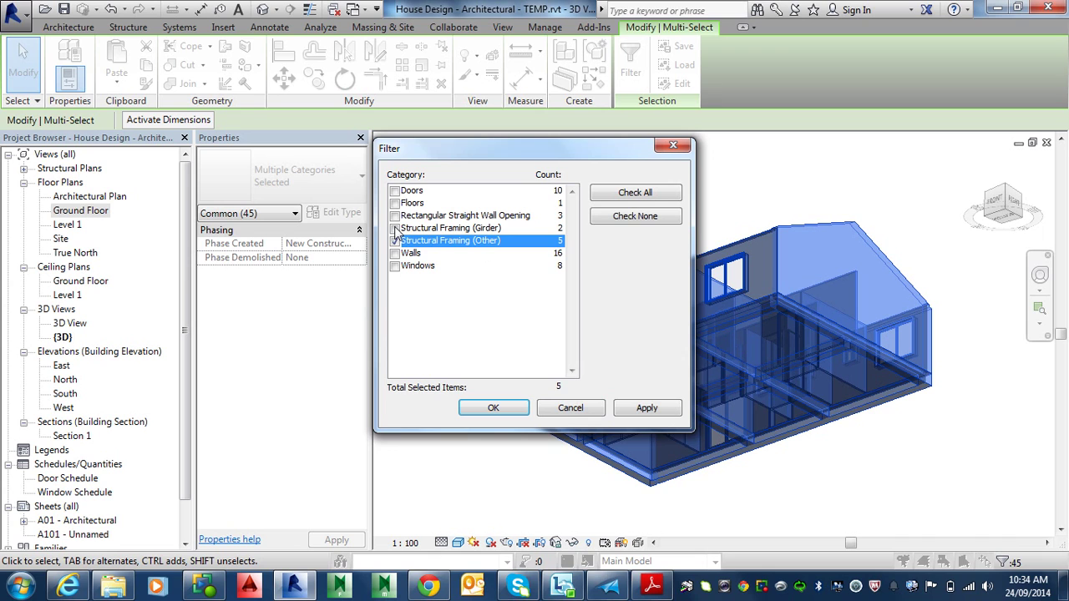
{"action": "left_click", "coordinate": [395, 228]}
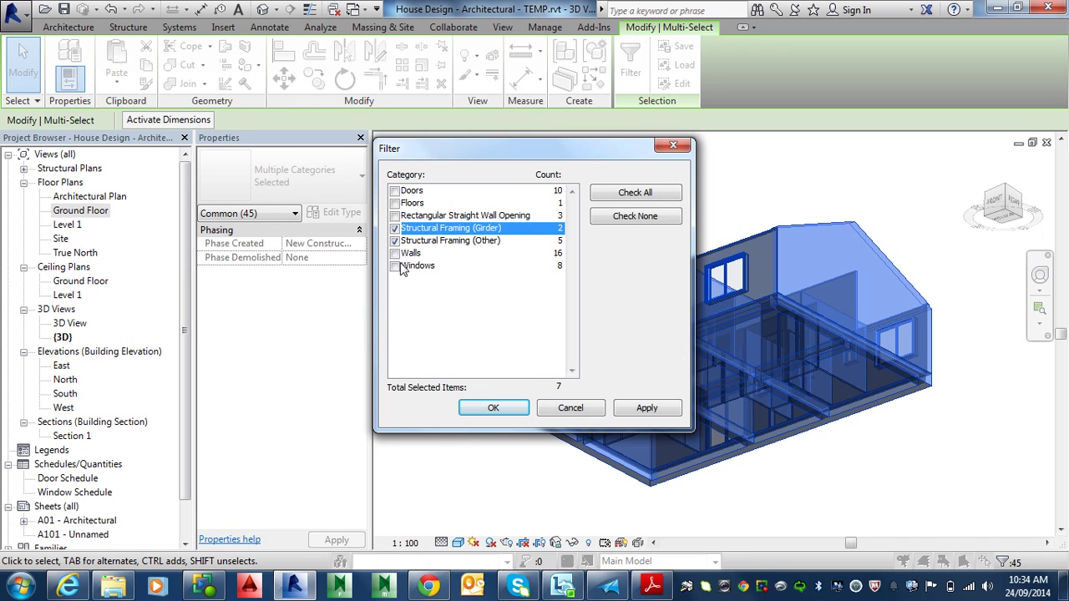
{"action": "left_click", "coordinate": [395, 203]}
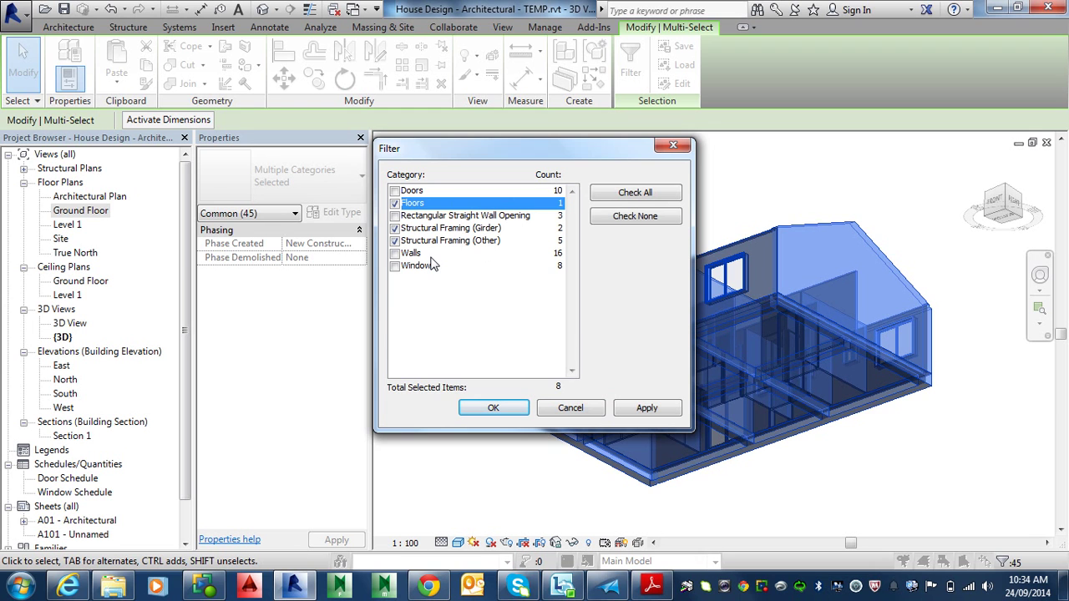
{"action": "left_click", "coordinate": [494, 408]}
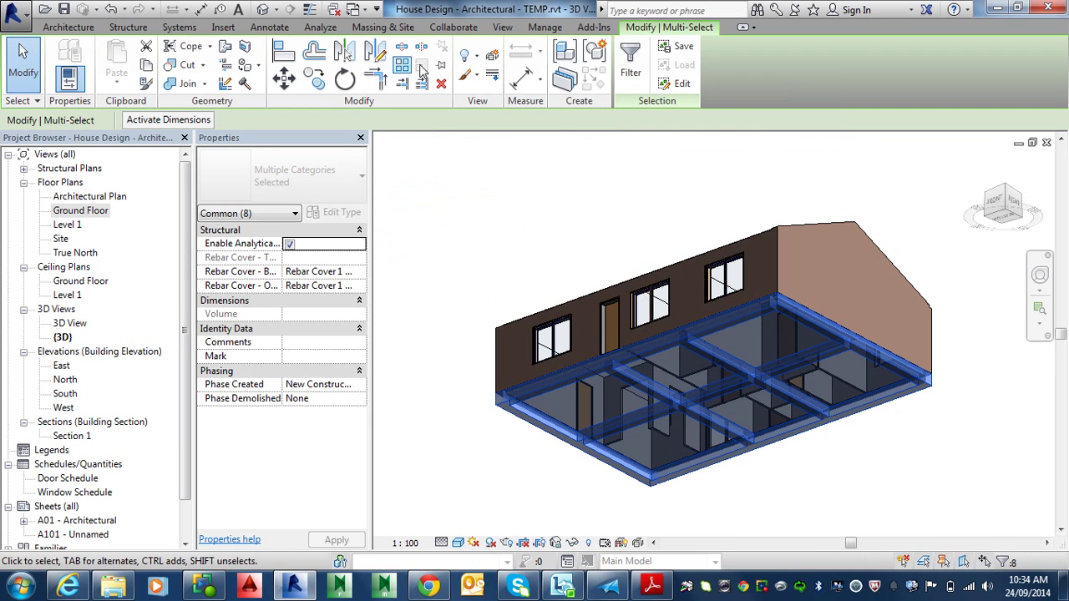
{"action": "left_click", "coordinate": [147, 67]}
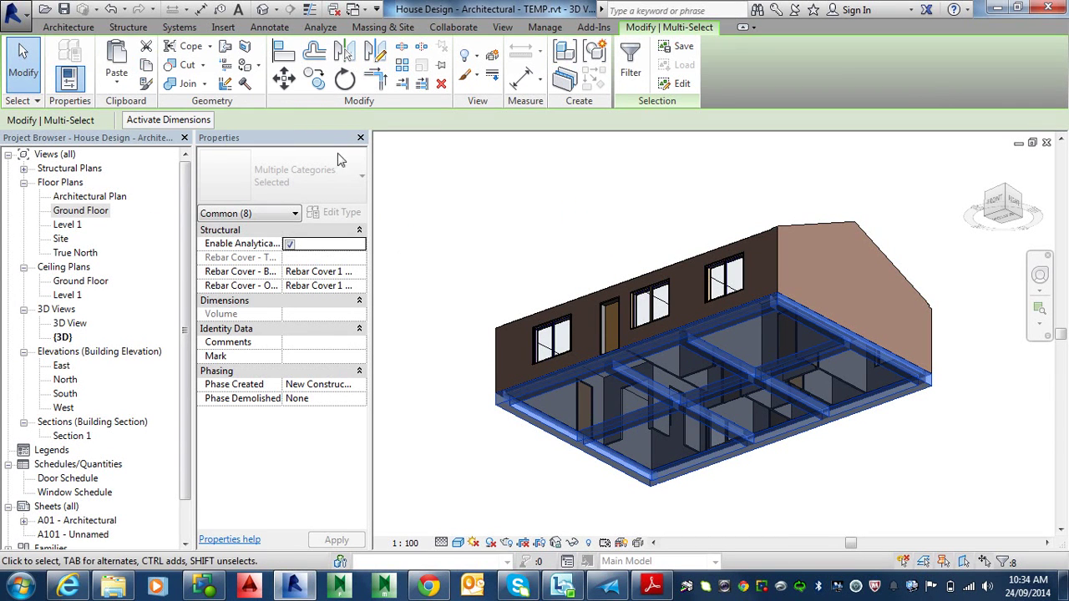
- Open the recently used Structural.rvt project and display its Level 1 structural plan
{"action": "left_click", "coordinate": [21, 21]}
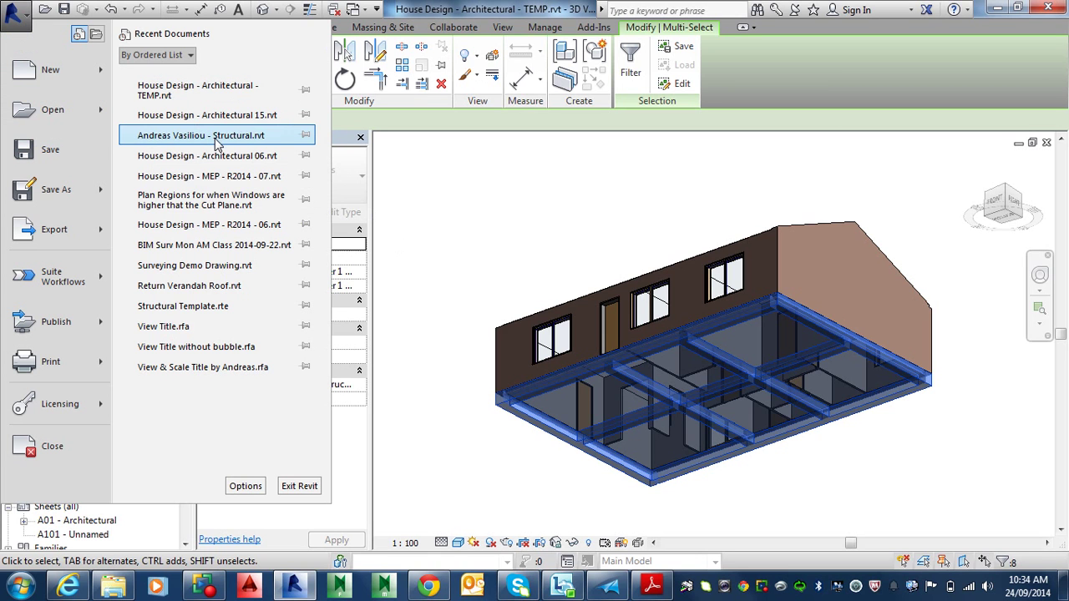
{"action": "key", "text": "Escape"}
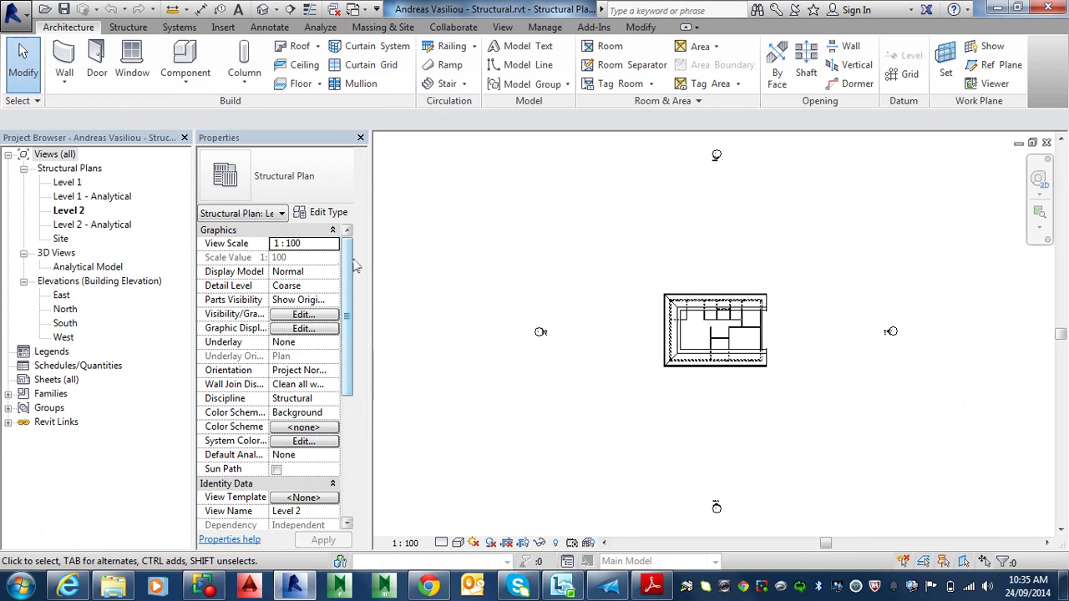
{"action": "double_click", "coordinate": [70, 183]}
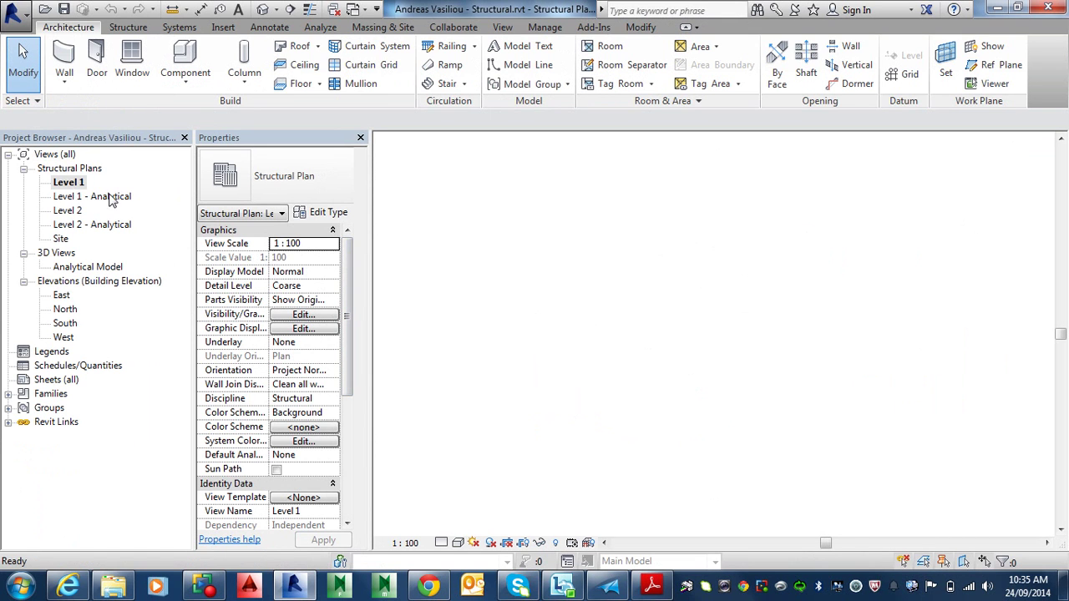
{"action": "scroll", "coordinate": [702, 334], "scroll_direction": "up", "scroll_amount": 5}
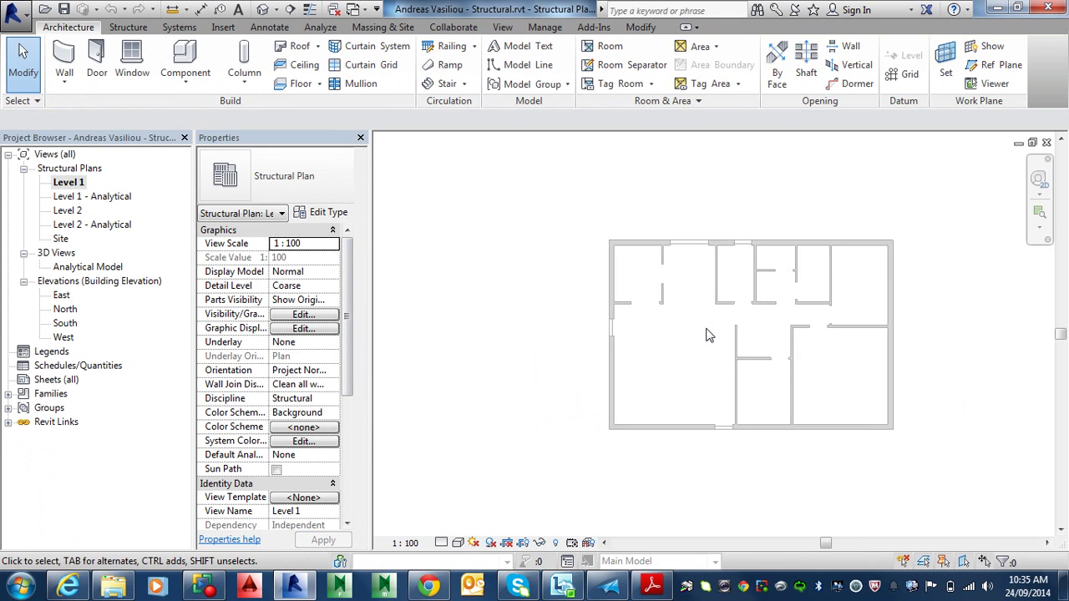
- Paste the copied slab and footing beams from the clipboard into the Level 1 plan, accepting the project's own versions of the duplicate types
{"action": "left_click", "coordinate": [642, 27]}
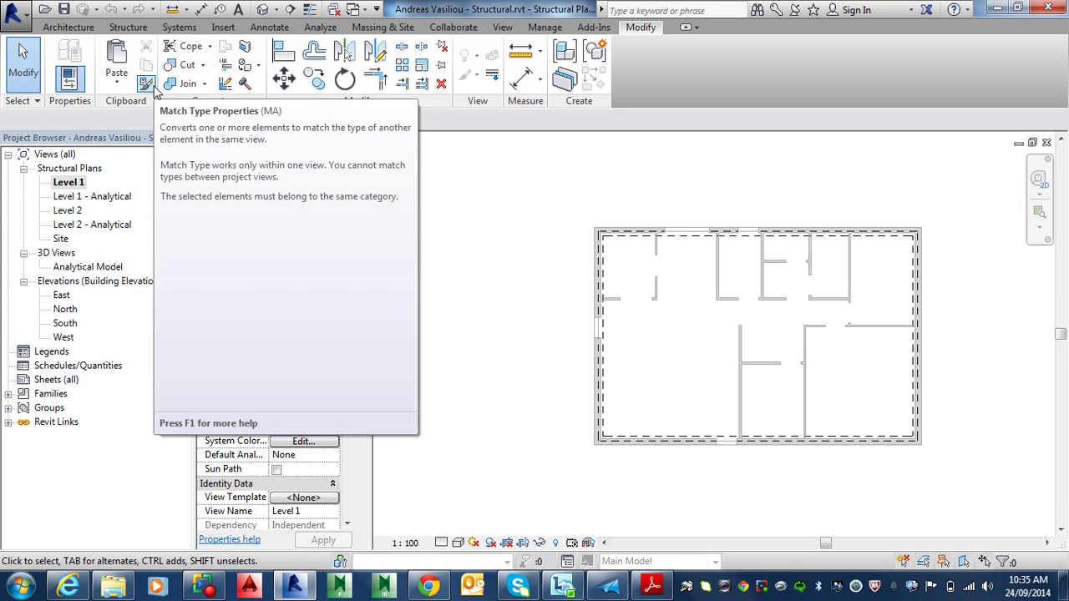
{"action": "left_click", "coordinate": [116, 78]}
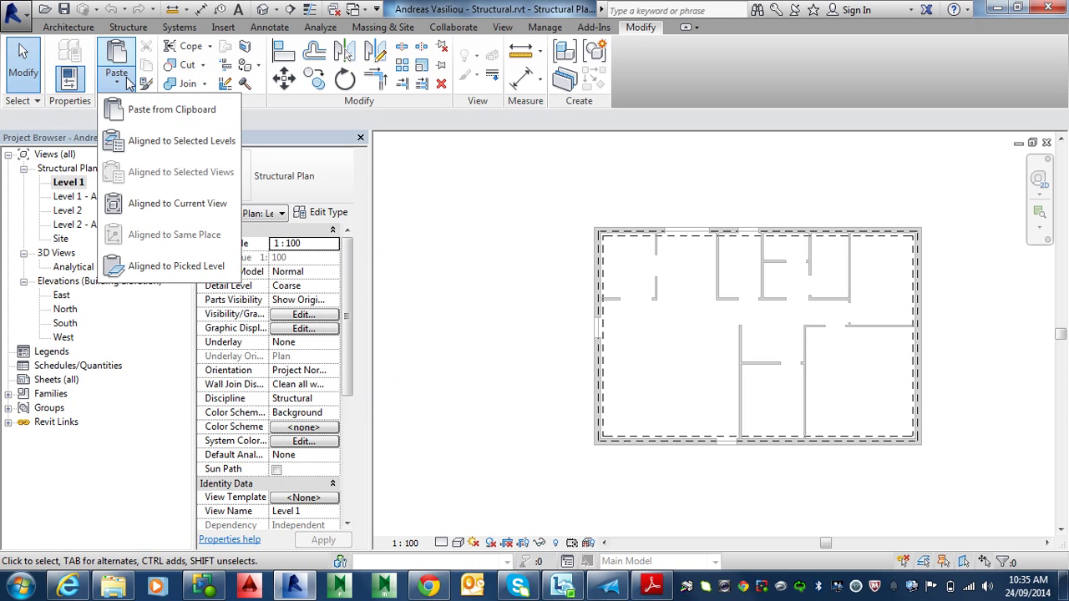
{"action": "left_click", "coordinate": [171, 109]}
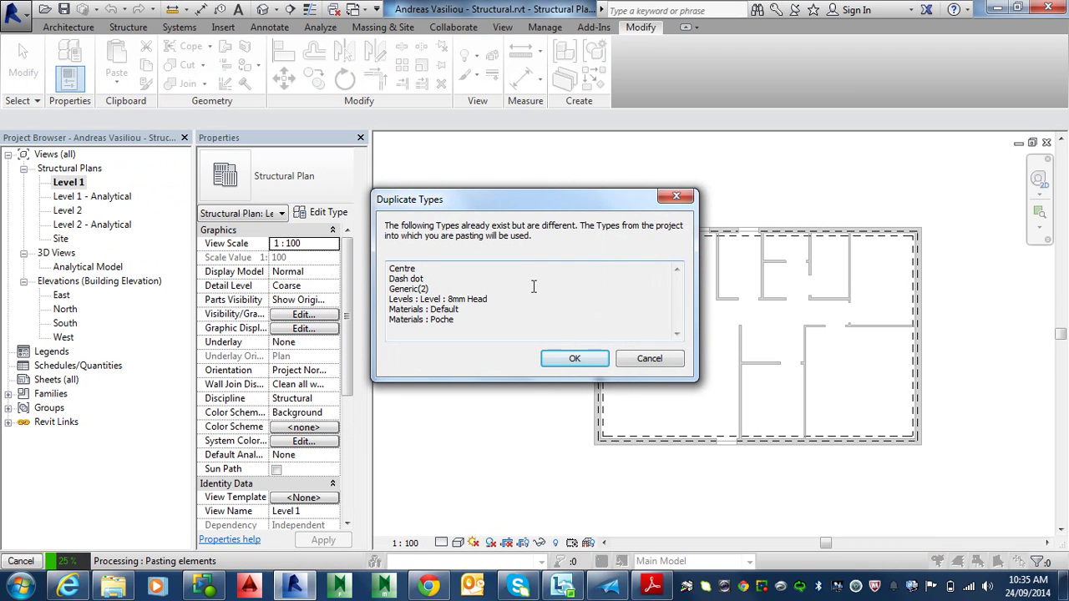
{"action": "left_click", "coordinate": [573, 360]}
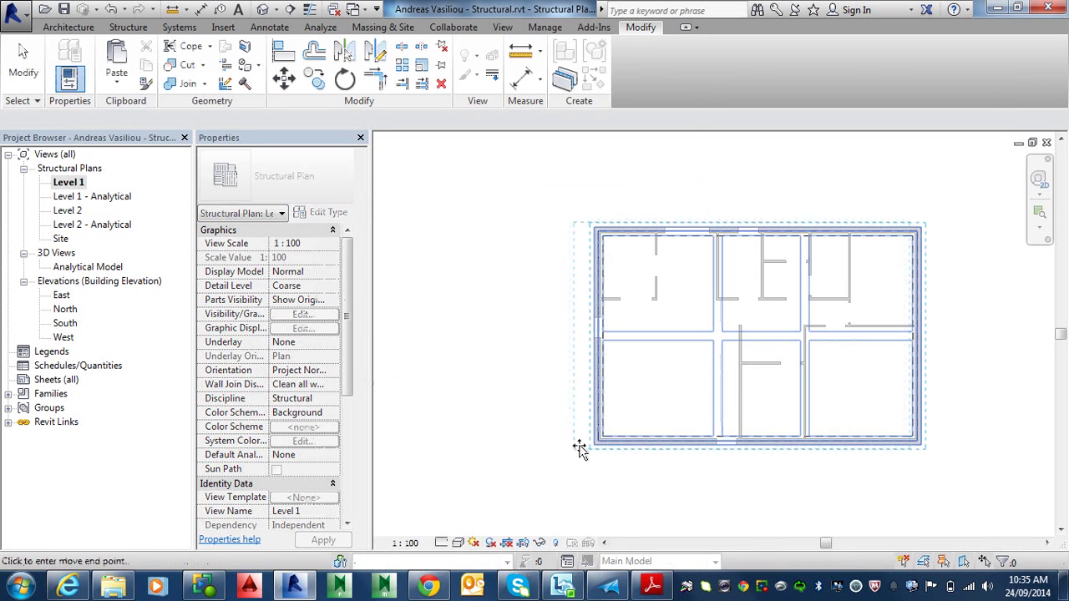
- Place the pasted group by snapping it to the lower-left outer wall corner of the linked house model, and finish the paste
{"action": "scroll", "coordinate": [587, 456], "scroll_direction": "up", "scroll_amount": 5}
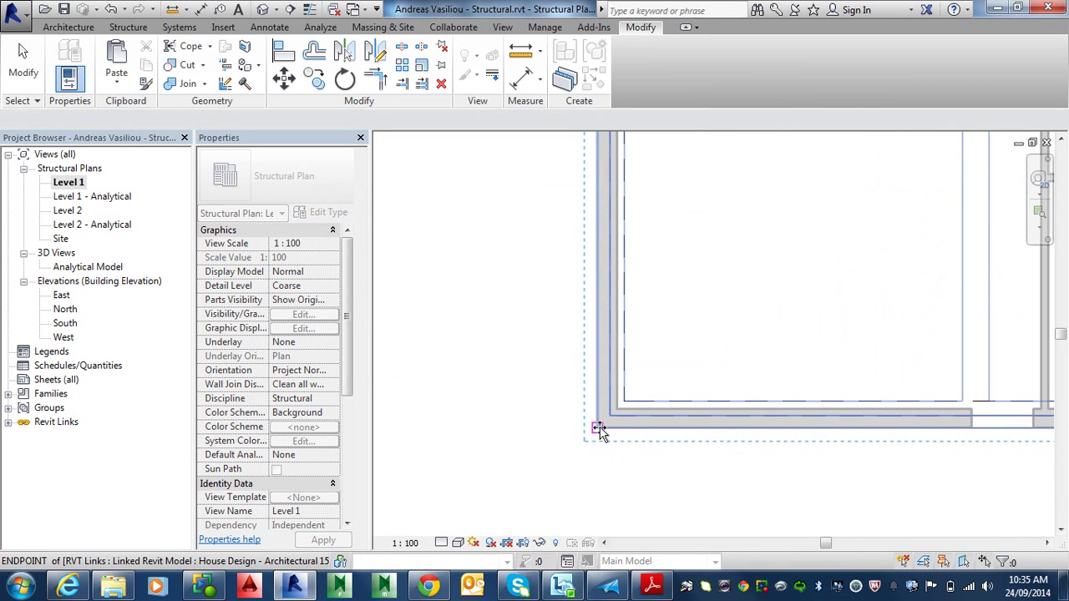
{"action": "left_click", "coordinate": [599, 429]}
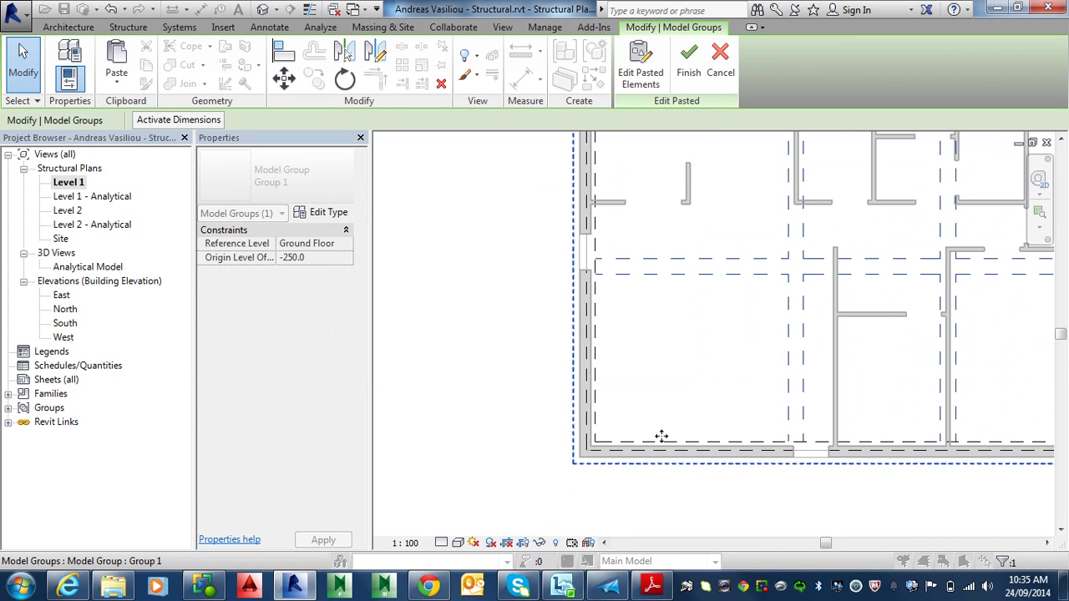
{"action": "middle_click_drag", "start_coordinate": [663, 435], "coordinate": [666, 508]}
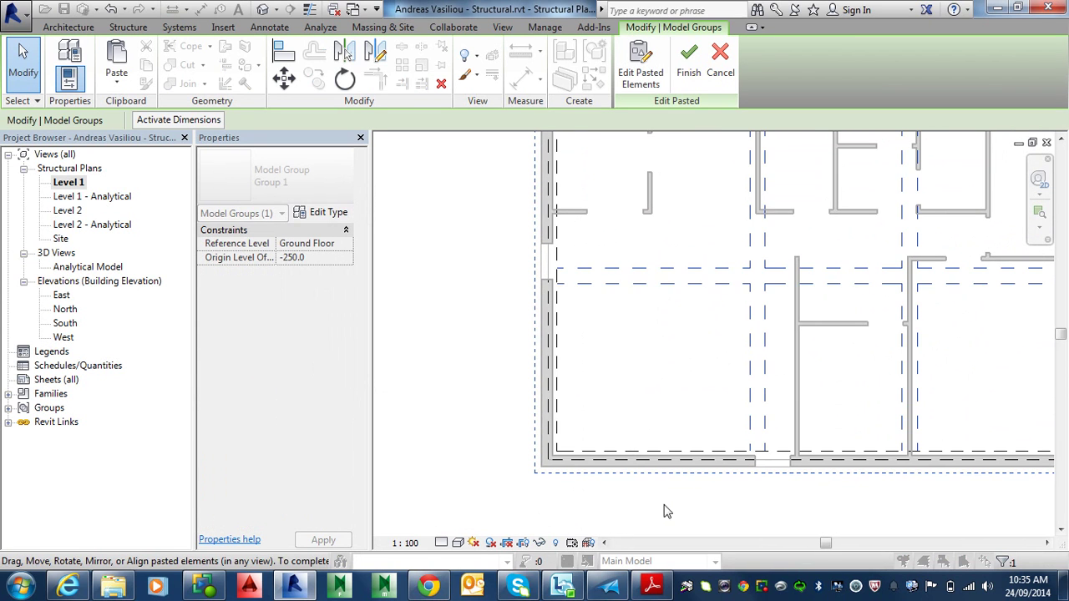
{"action": "scroll", "coordinate": [722, 486], "scroll_direction": "down", "scroll_amount": 2}
{"action": "middle_click_drag", "start_coordinate": [723, 486], "coordinate": [680, 504]}
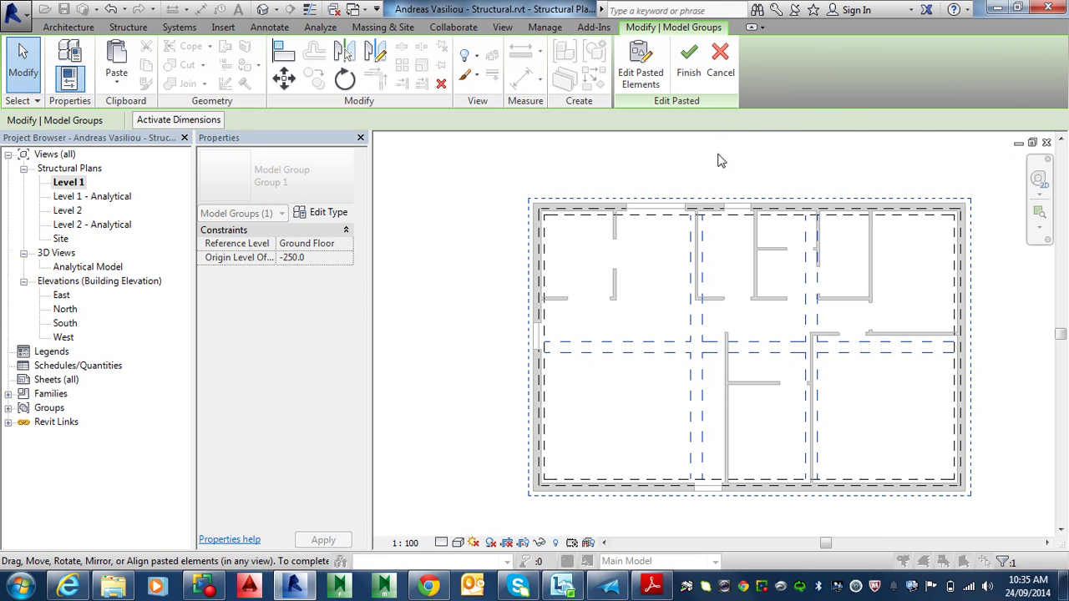
{"action": "left_click", "coordinate": [714, 188]}
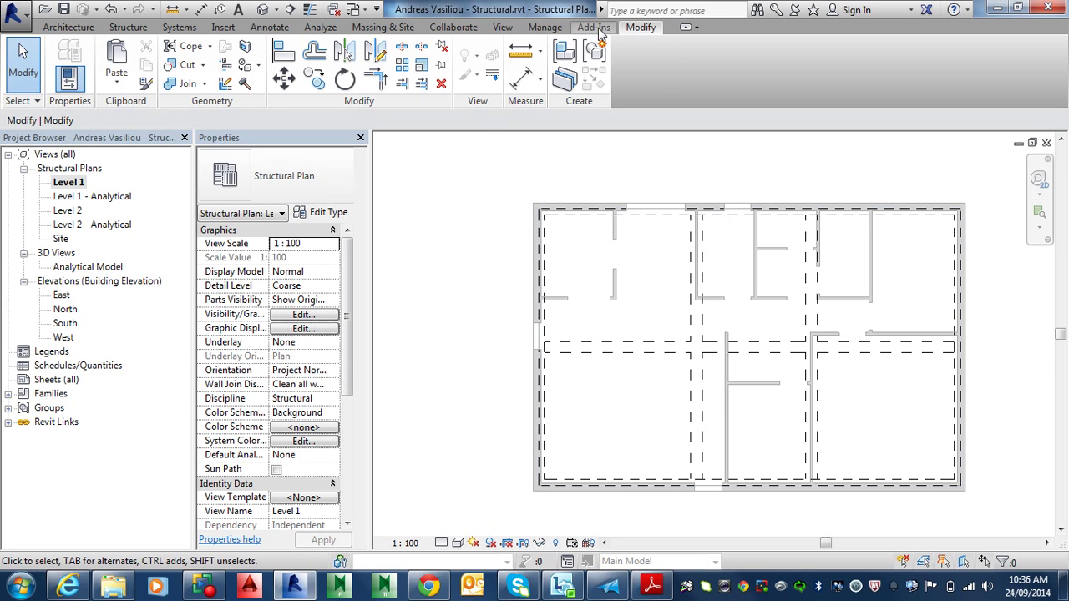
- Examine the linked architectural model's full saved path in Manage Links and the project files available for reloading it, leaving the file selection cancelled
{"action": "left_click", "coordinate": [544, 27]}
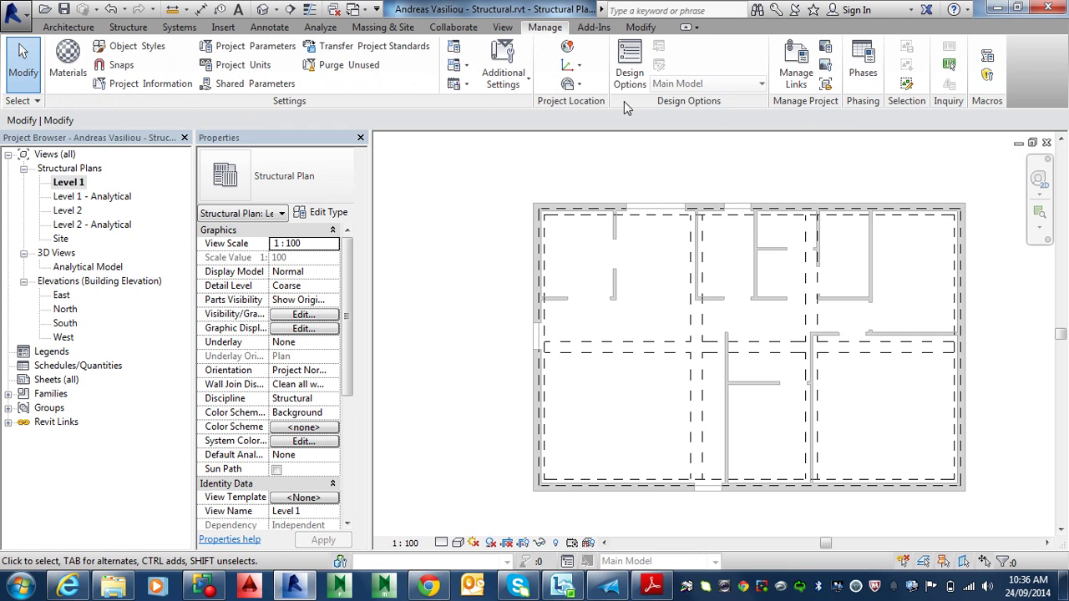
{"action": "left_click", "coordinate": [790, 74]}
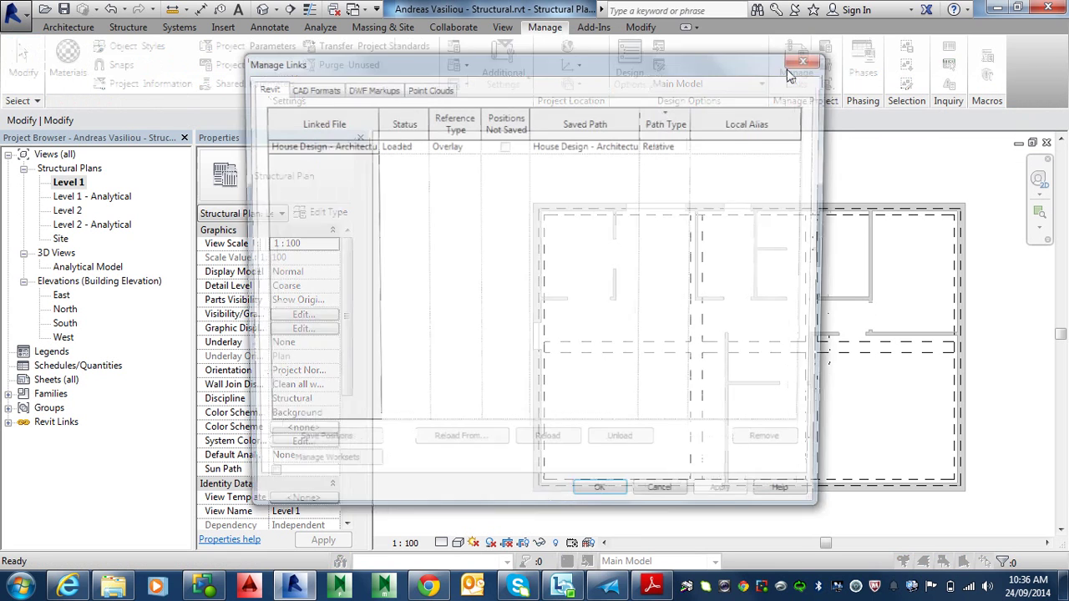
{"action": "left_click", "coordinate": [348, 147]}
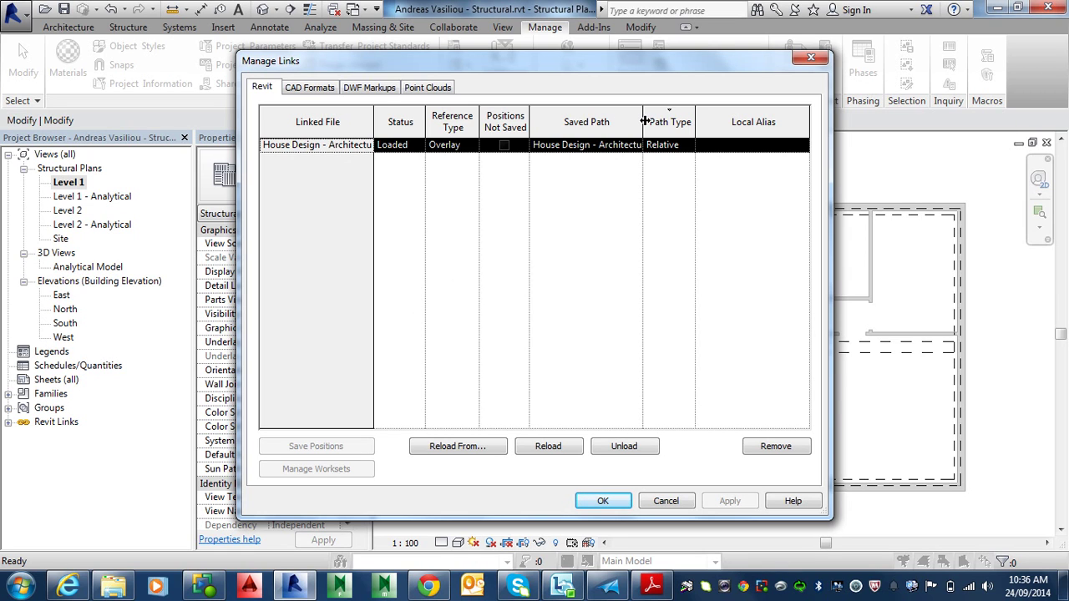
{"action": "left_click_drag", "start_coordinate": [645, 122], "coordinate": [730, 122]}
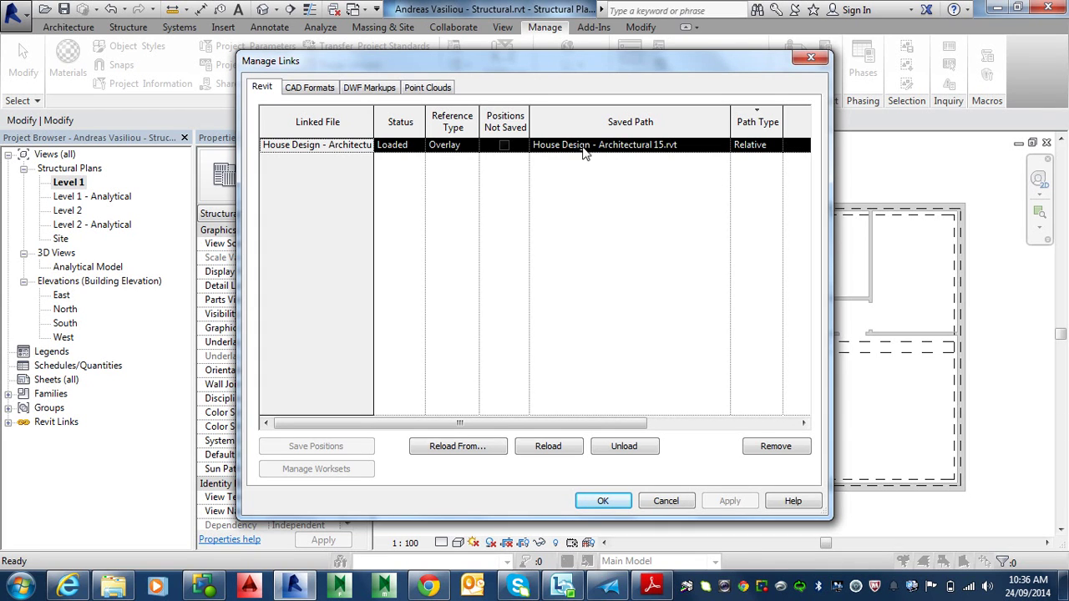
{"action": "left_click", "coordinate": [468, 448]}
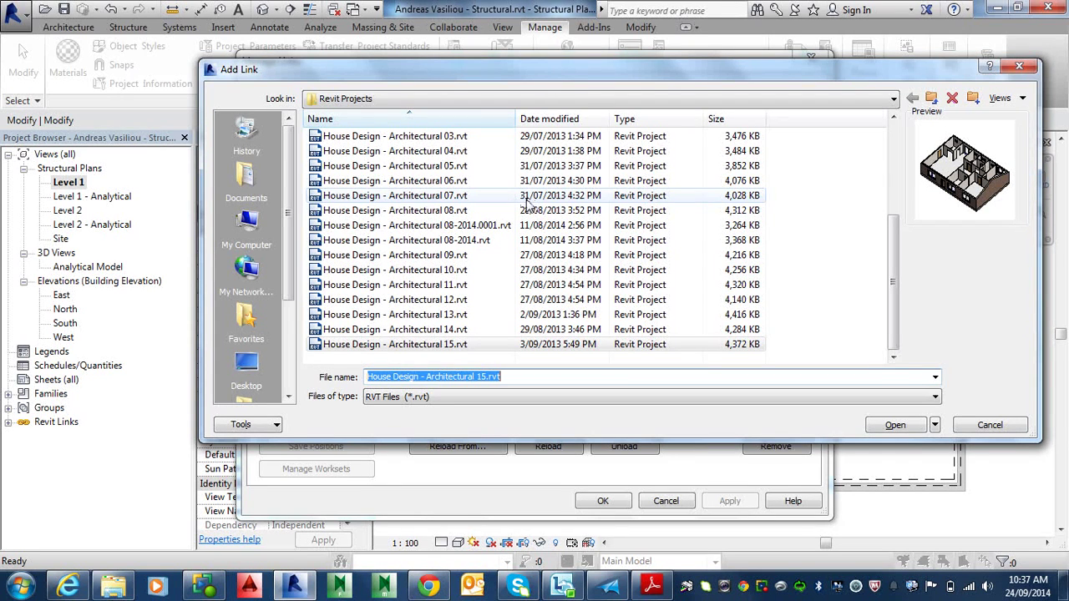
{"action": "left_click", "coordinate": [994, 426]}
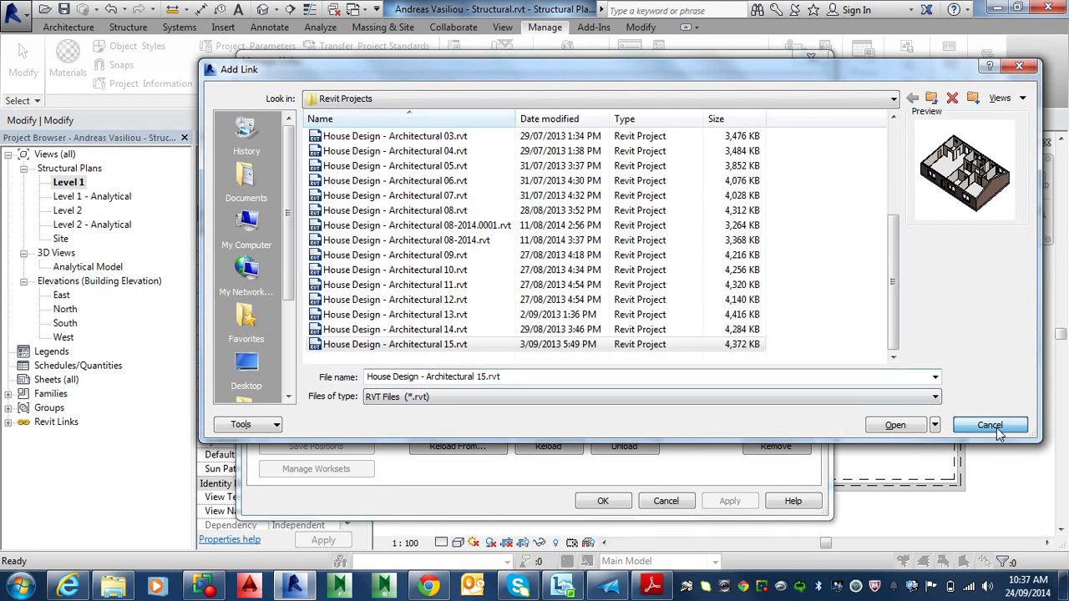